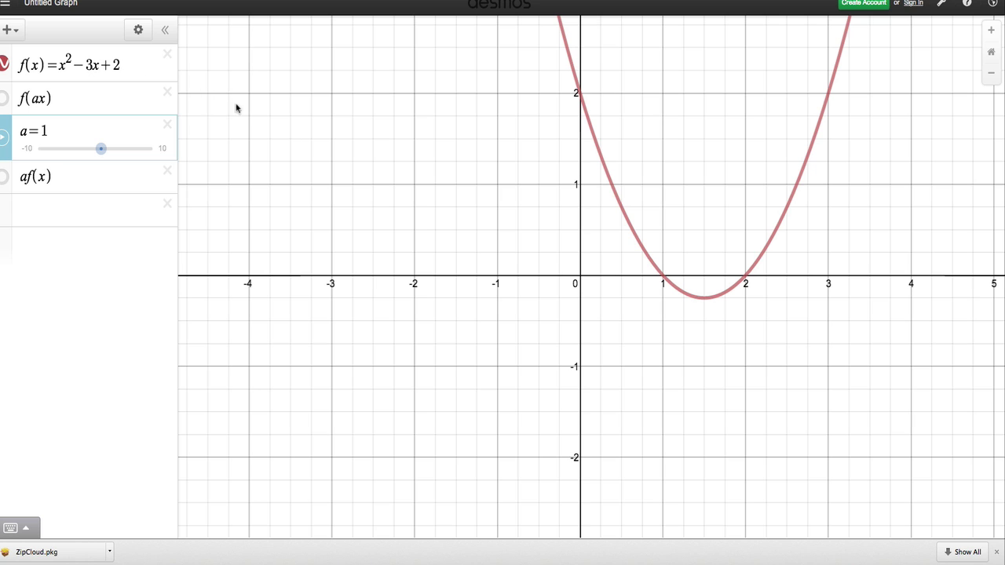
Pin labels on f(x)'s roots (1, 0), (2, 0) and vertex (1.5, -0.25).
left_click(664, 279)
left_click(664, 280)
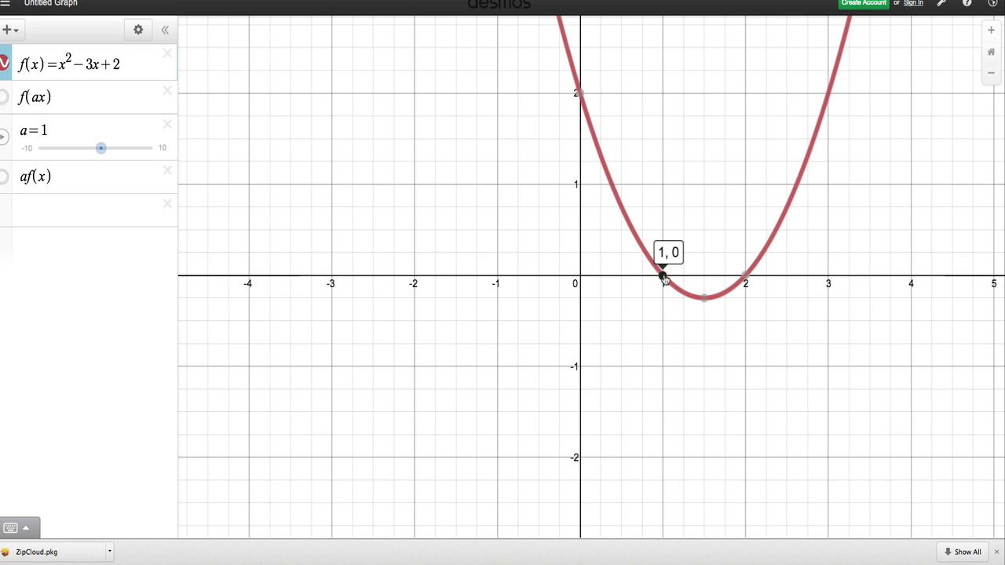
left_click(746, 280)
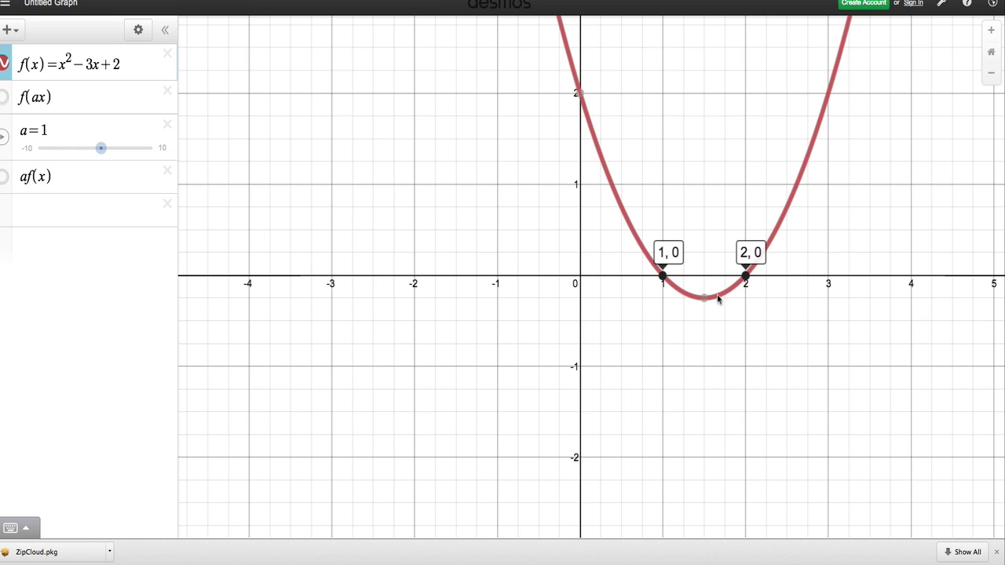
left_click(705, 298)
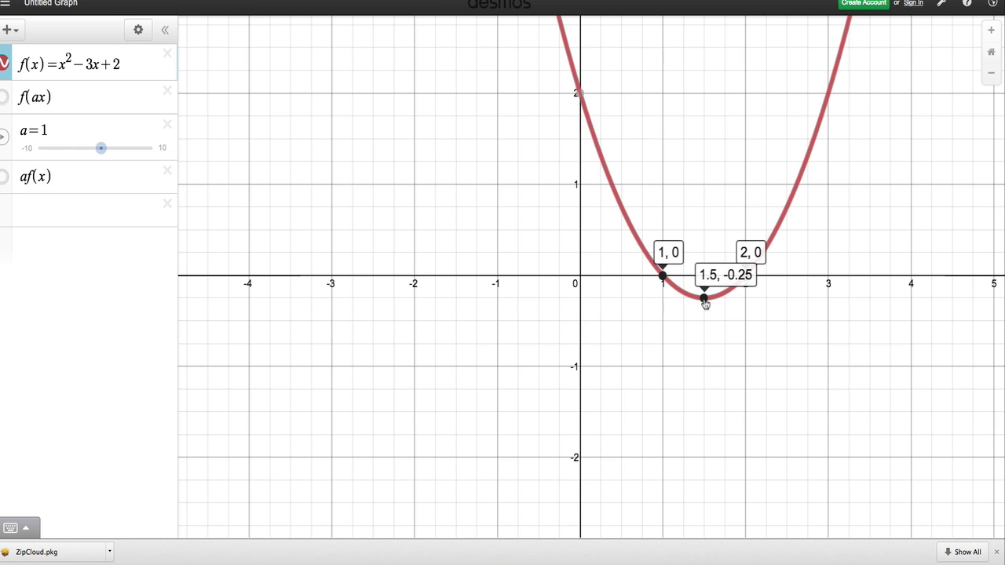
Remove those root and vertex labels and switch on the af(x) graph.
left_click(702, 300)
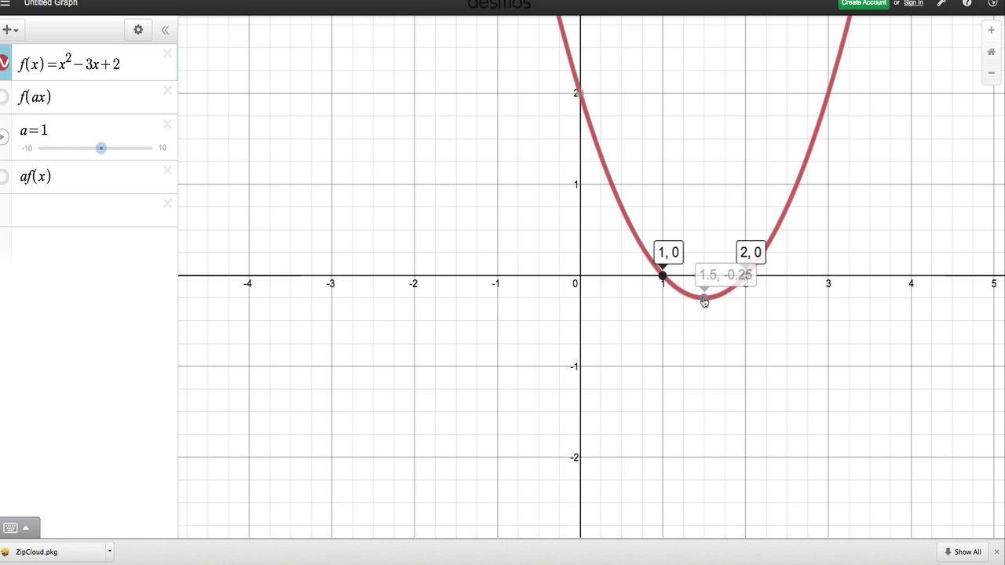
left_click(663, 278)
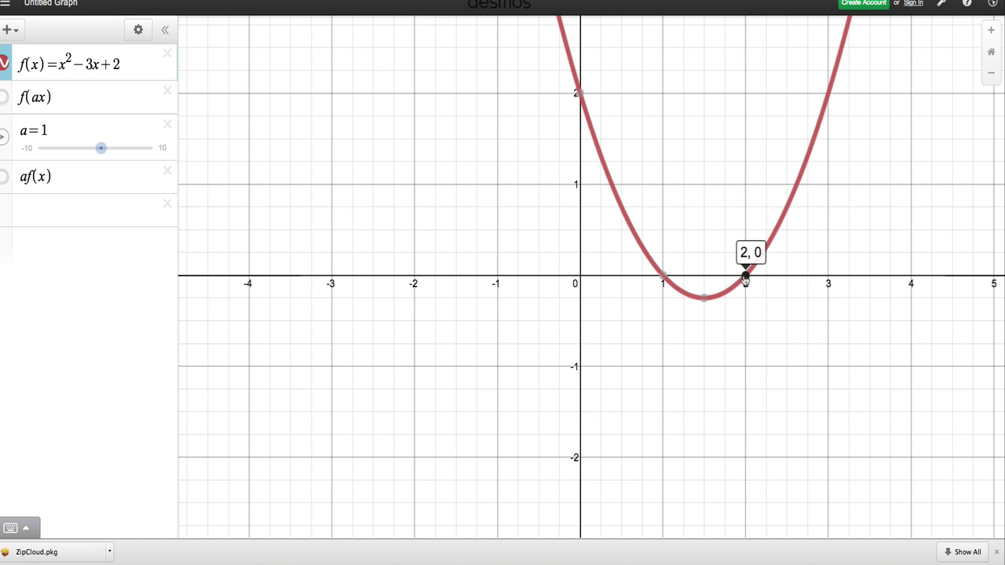
left_click(745, 278)
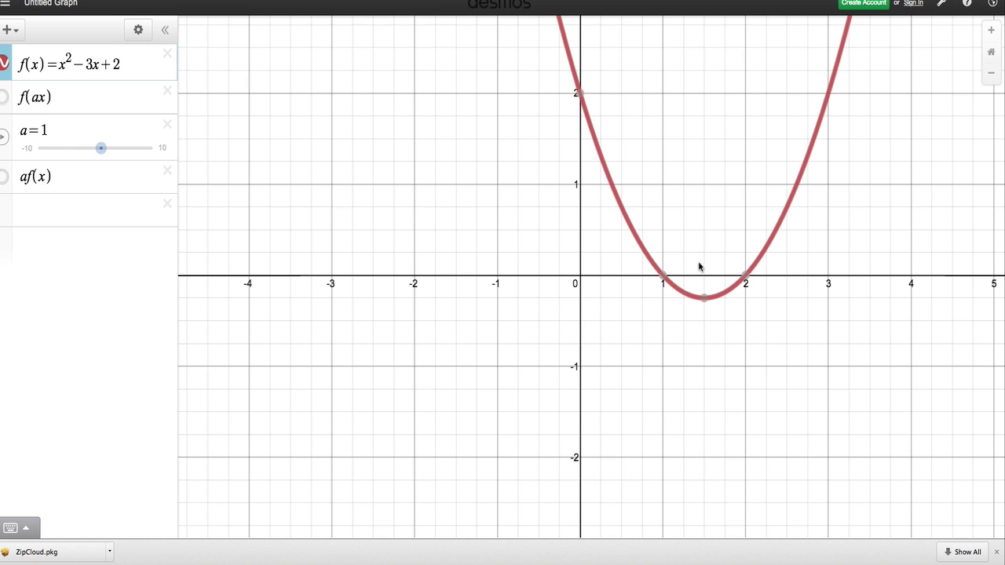
left_click(3, 178)
left_click(46, 130)
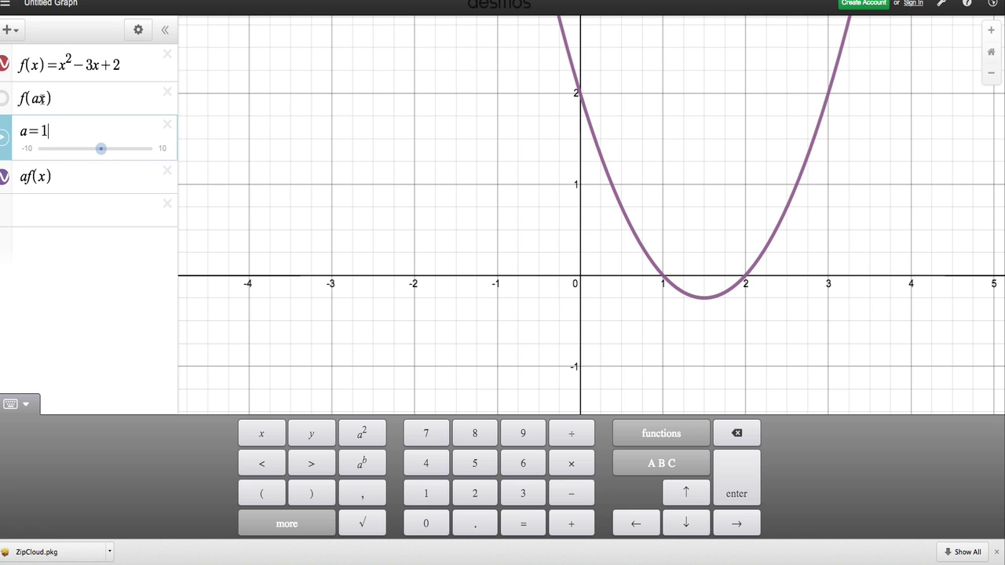
Change a to 2 and pin the shared root labels (1, 0) and (2, 0).
key("BackSpace")
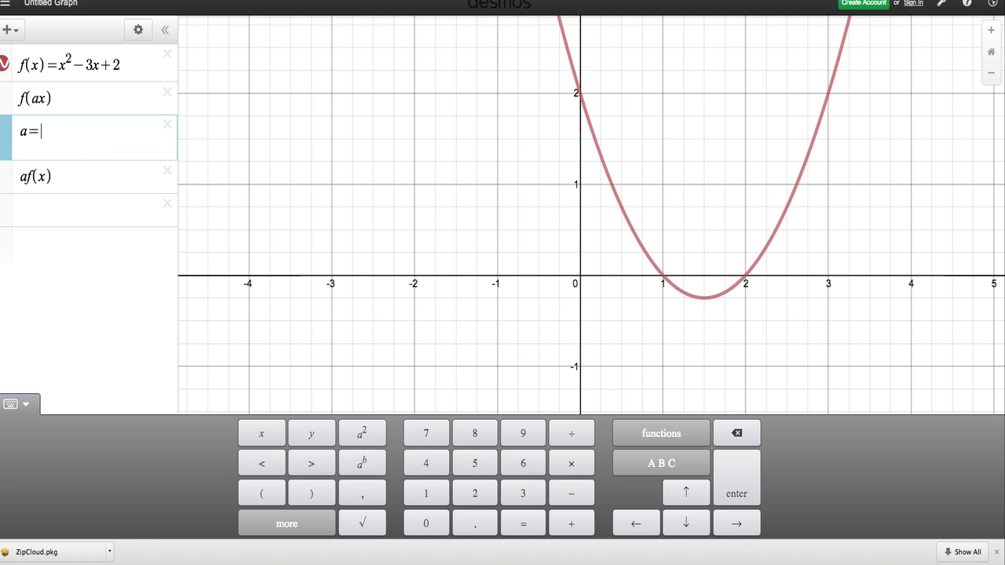
type("2")
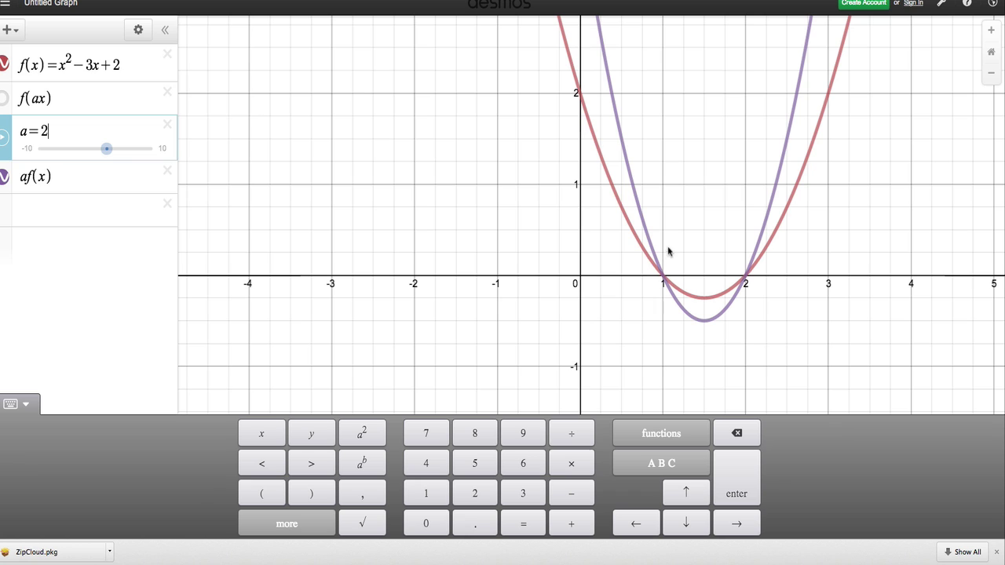
left_click(662, 278)
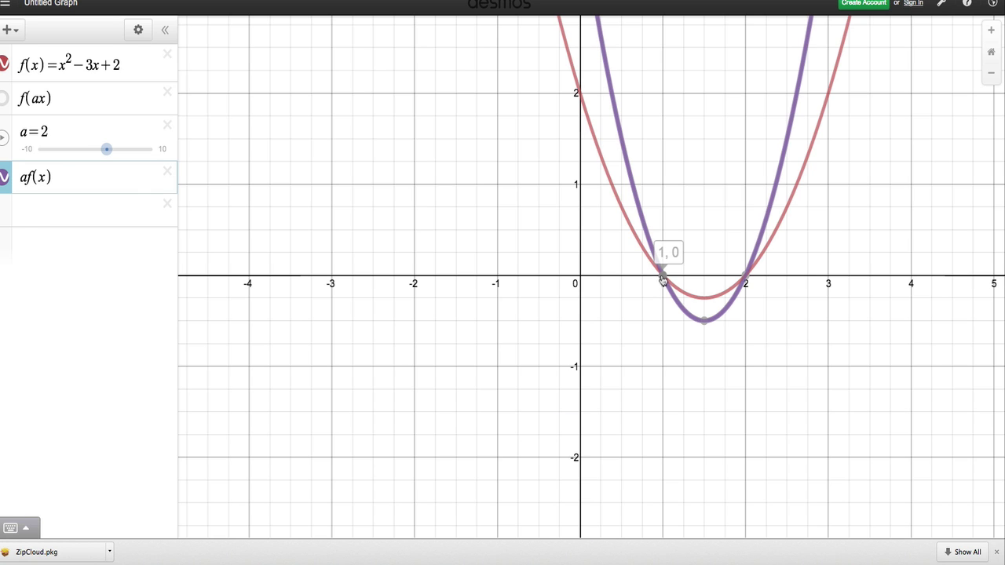
left_click(744, 279)
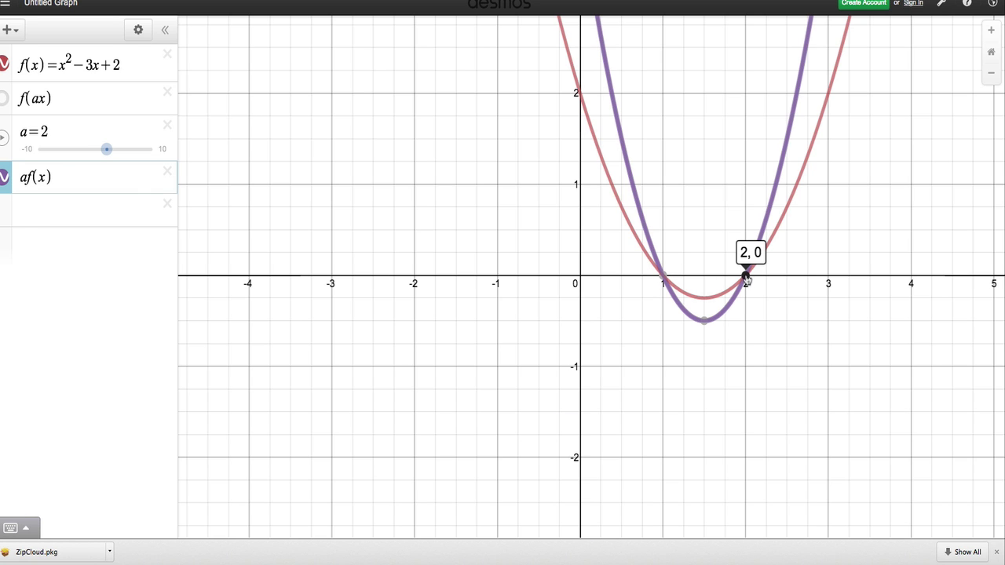
left_click(661, 277)
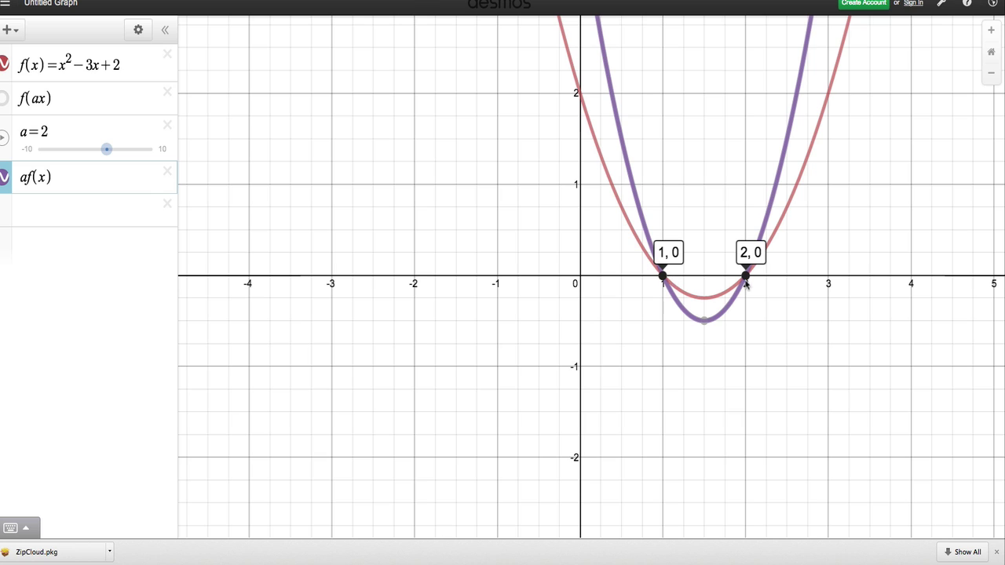
Compare vertex labels of af(x) (1.5, -0.5) and f(x) (1.5, -0.25), leaving af(x)'s pinned.
left_click(705, 322)
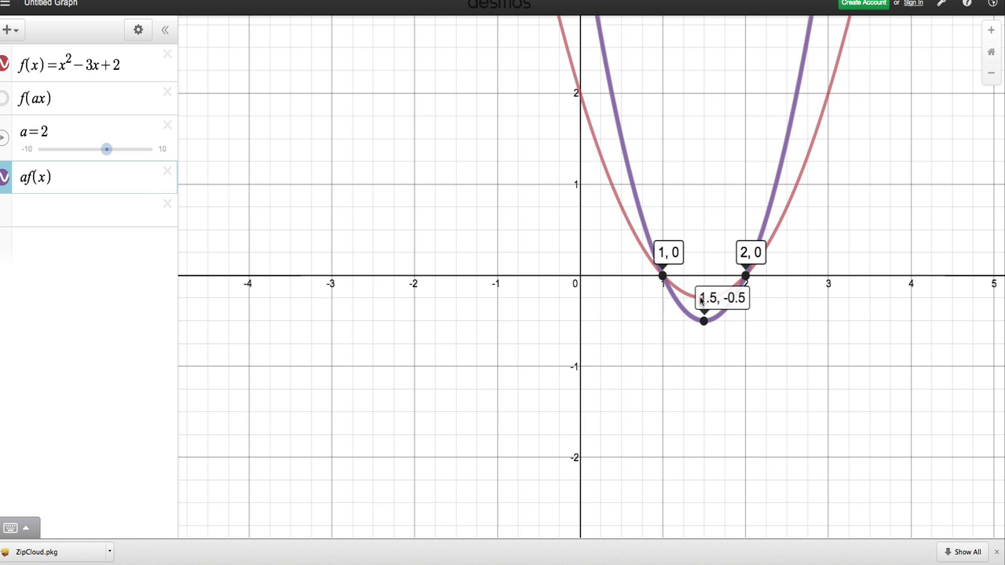
left_click(705, 321)
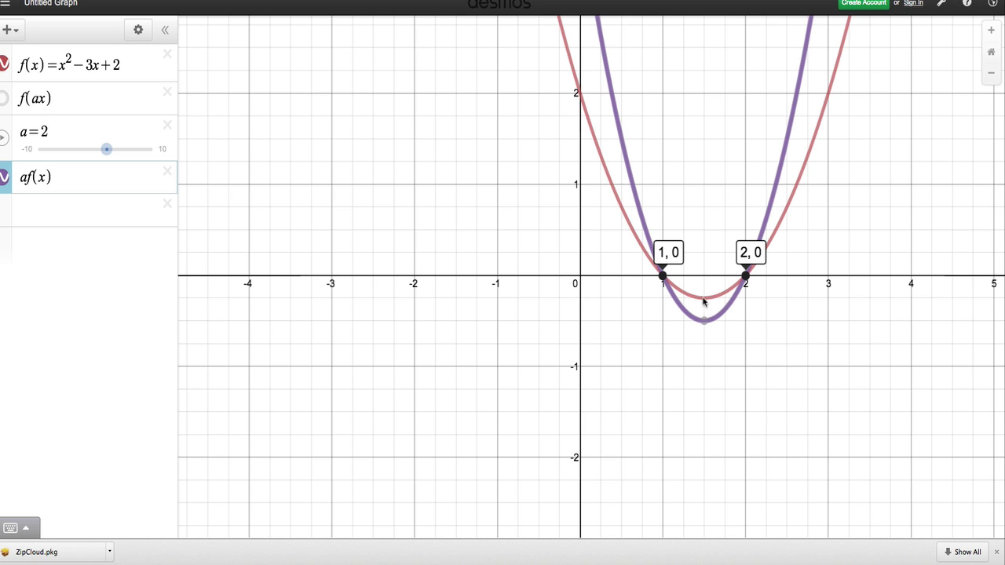
left_click(704, 302)
left_click(706, 299)
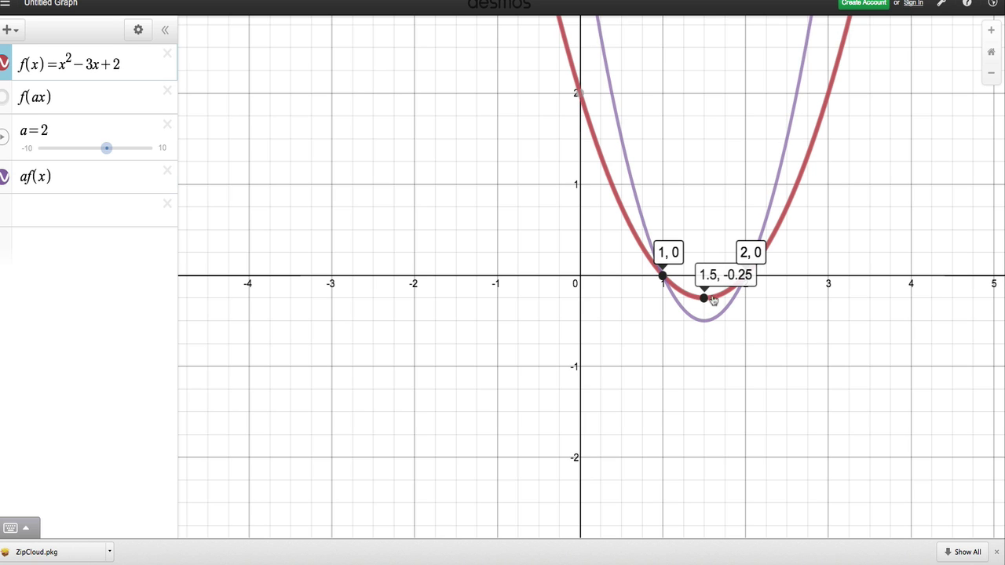
left_click(705, 298)
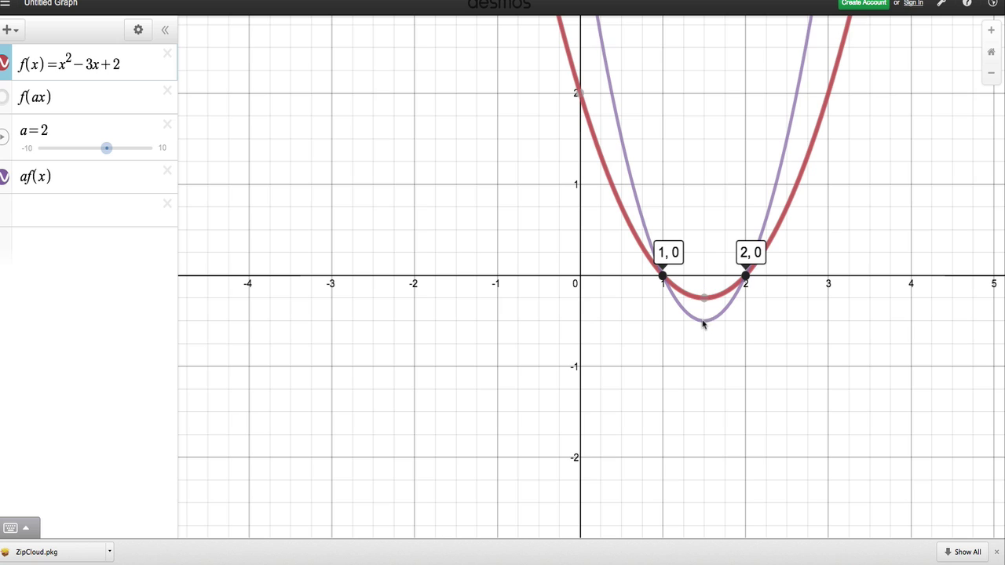
left_click(704, 322)
left_click(705, 322)
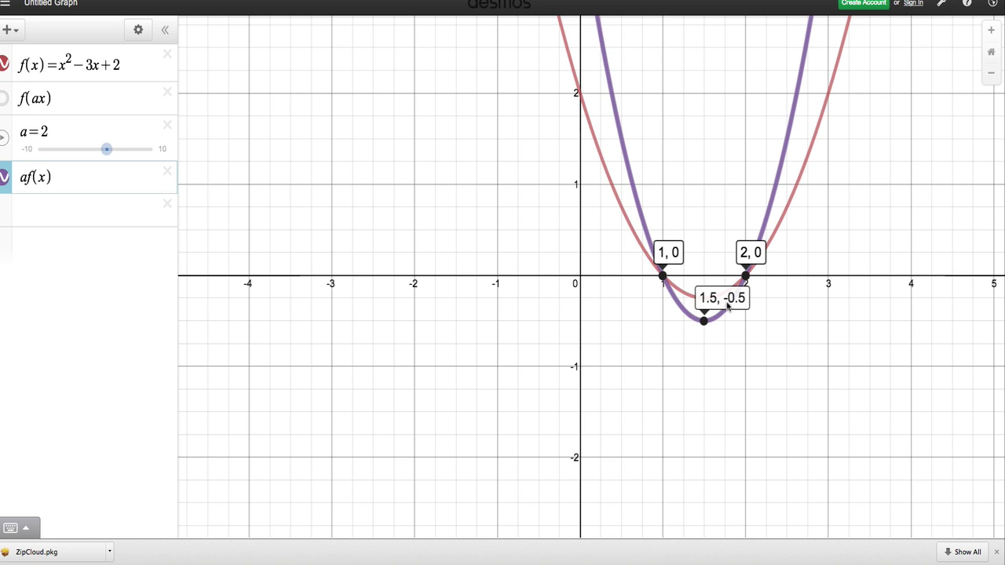
Replace the af(x) vertex label with f(x)'s vertex label (1.5, -0.25).
left_click(53, 131)
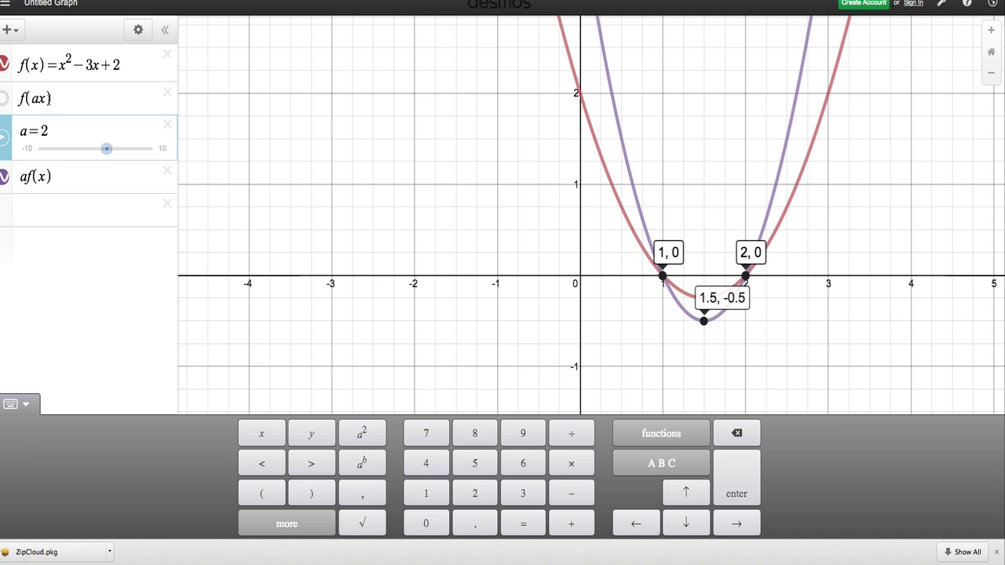
left_click(704, 322)
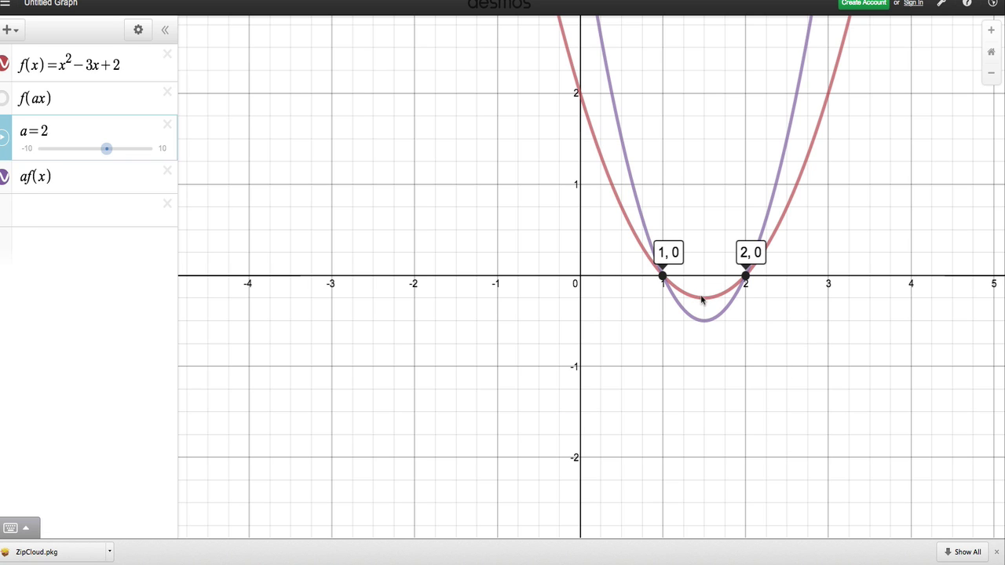
left_click(702, 298)
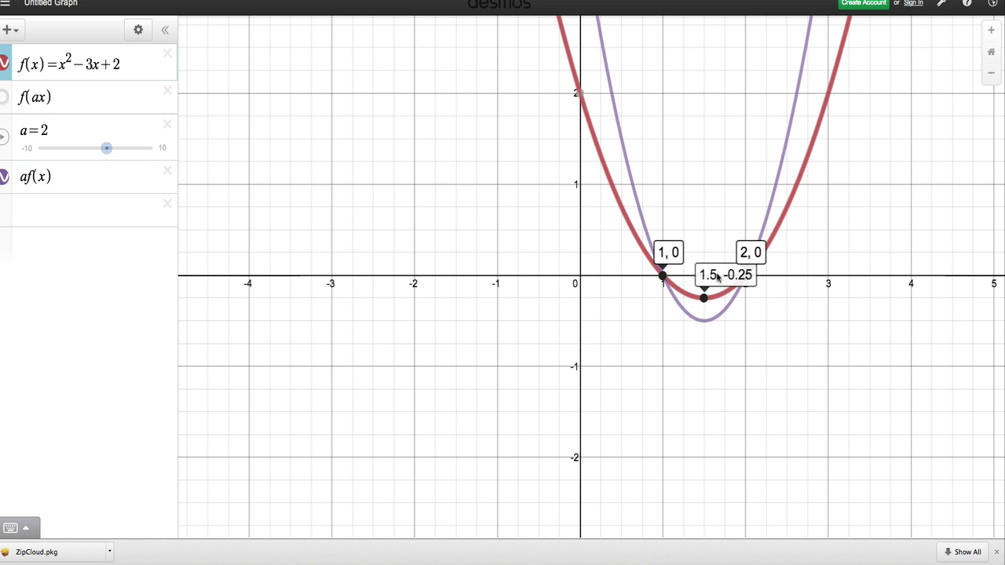
left_click(55, 130)
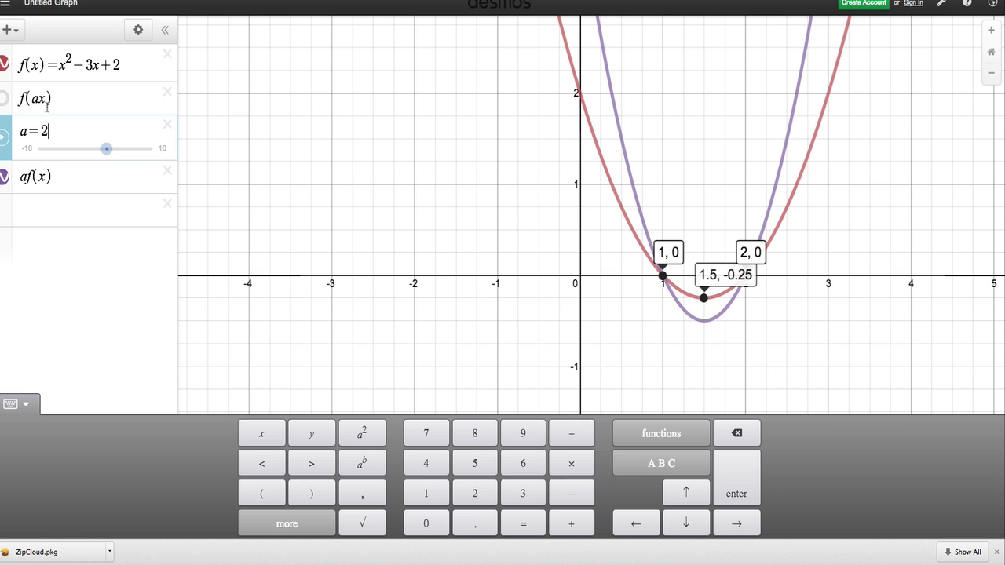
Change a to 4 and pin the af(x) vertex label (1.5, -1).
key("BackSpace")
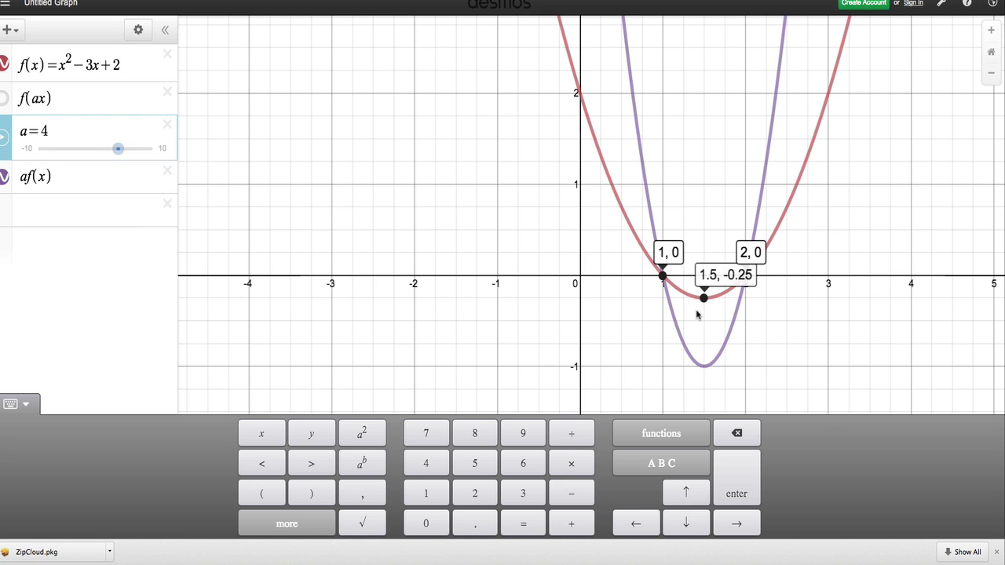
left_click(703, 367)
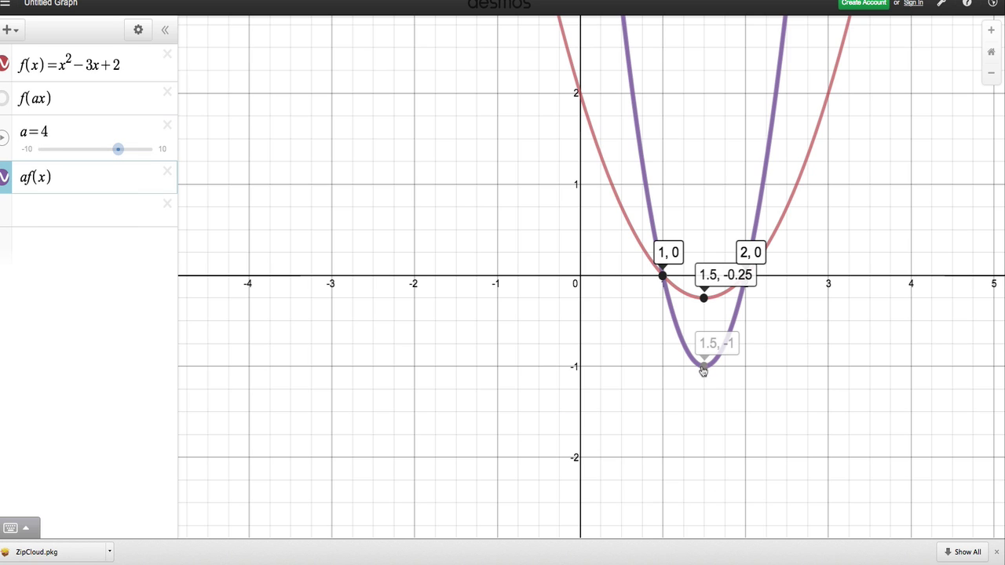
left_click(704, 369)
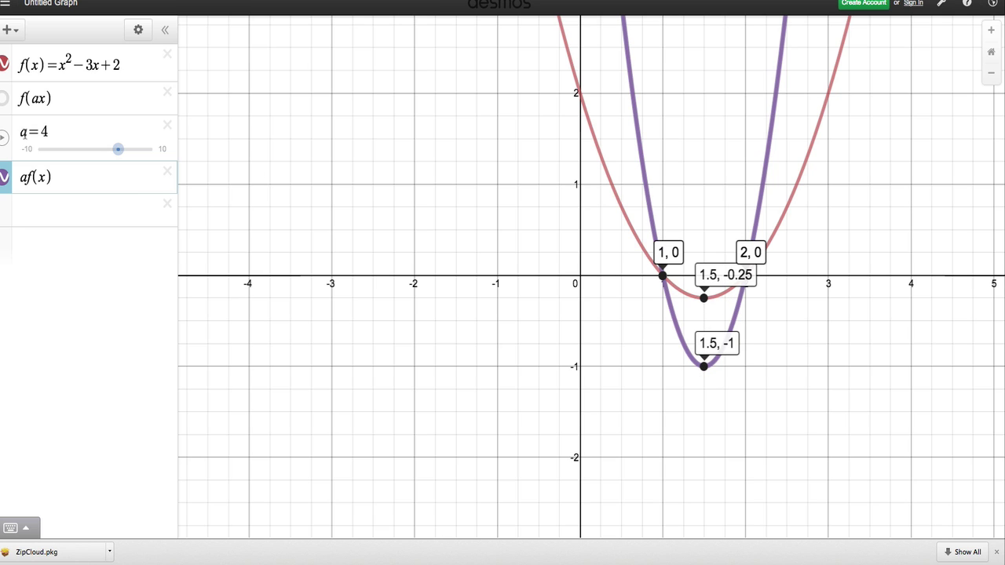
Change a to 8, moving the labelled vertex down to (1.5, -2).
left_click(51, 131)
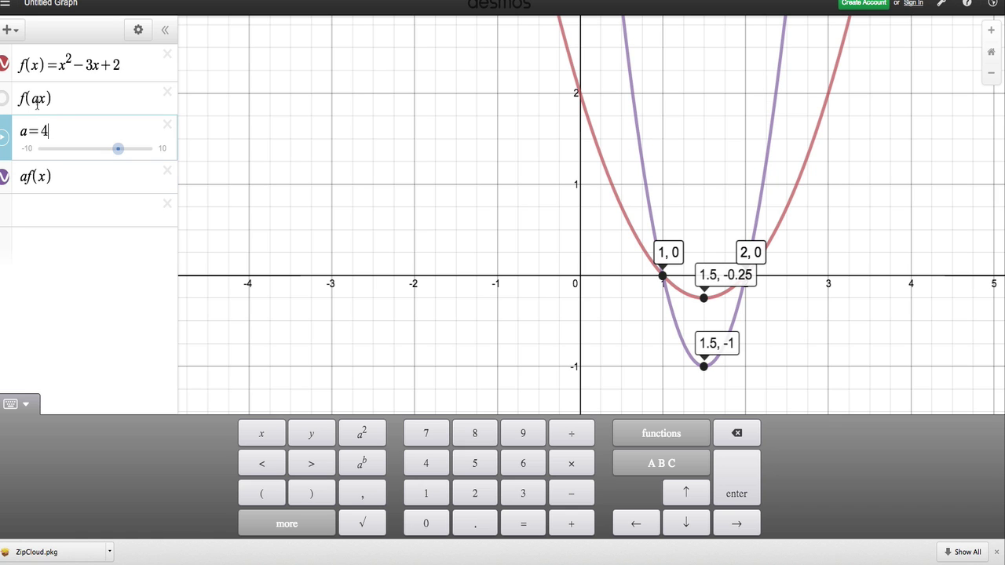
key("BackSpace")
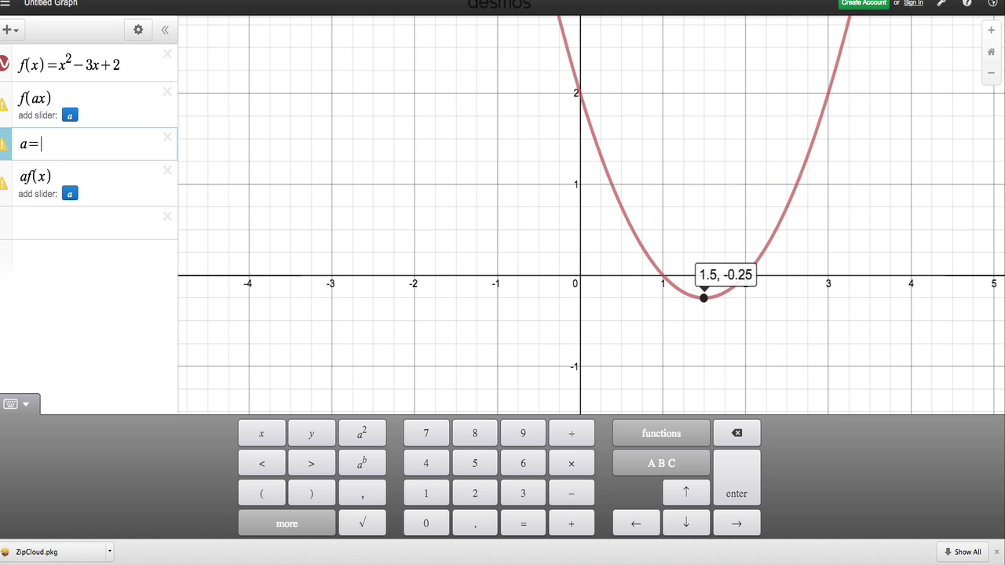
type("8")
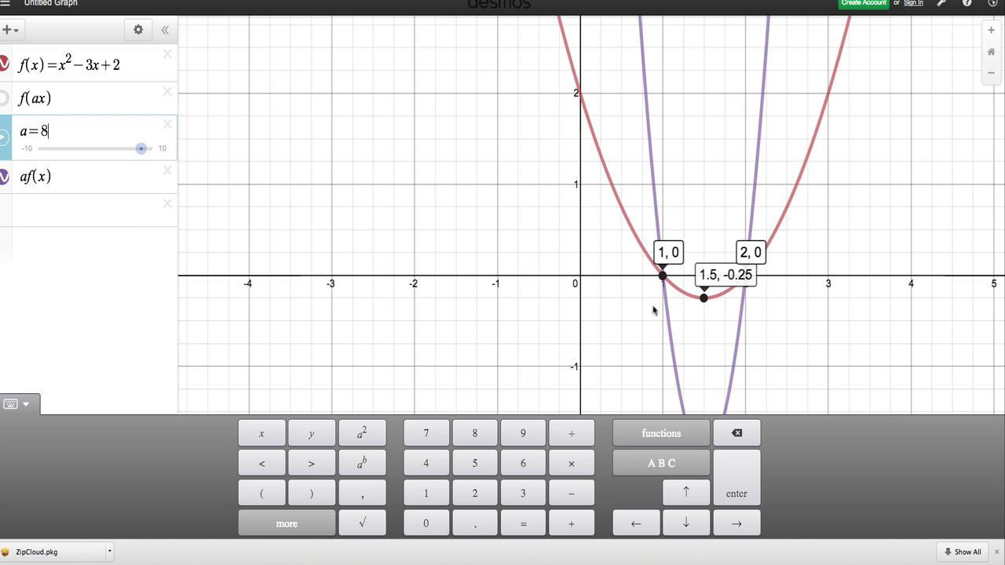
left_click(622, 343)
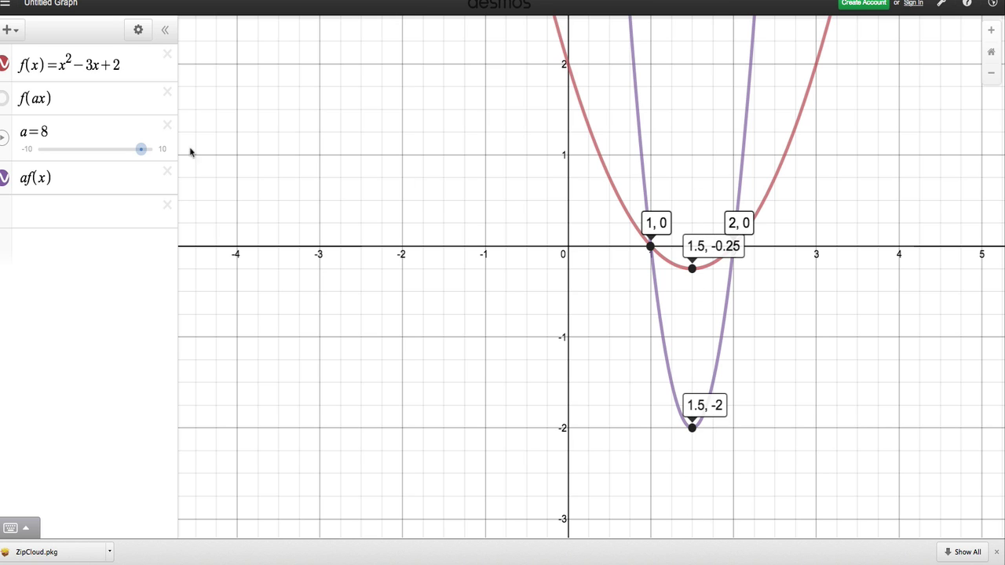
Set a to -1 to reflect af(x) in the x-axis.
left_click(55, 132)
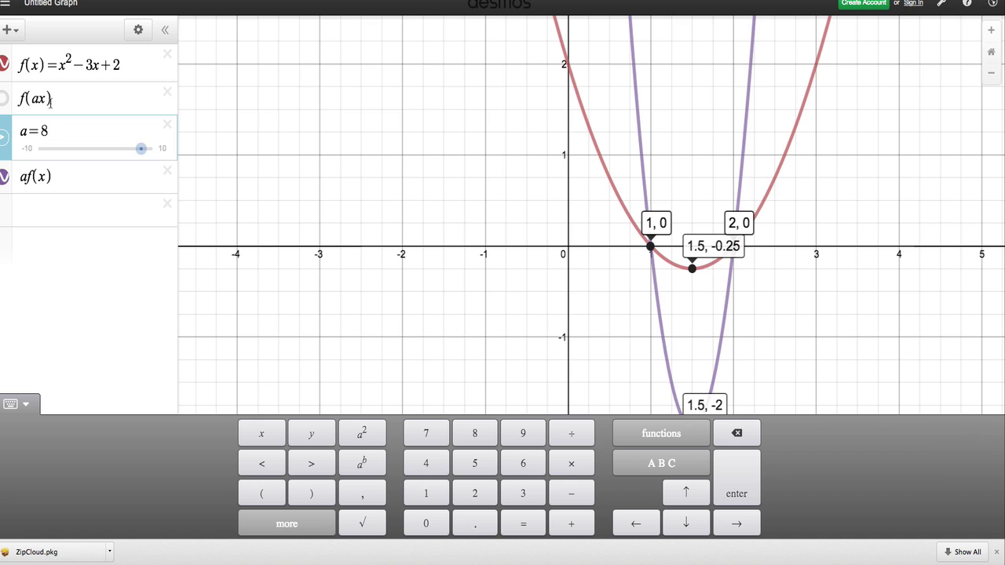
key("BackSpace")
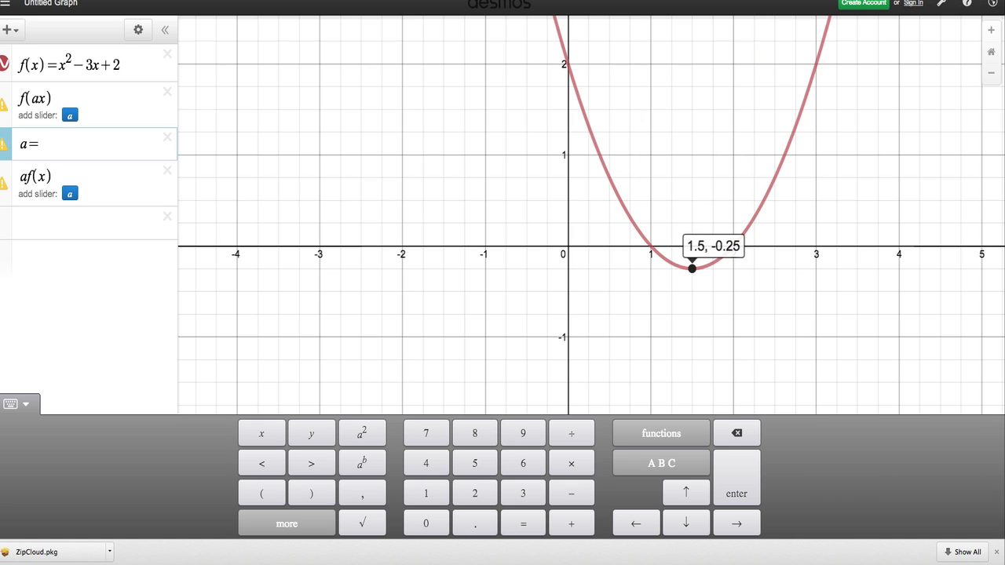
type("-1")
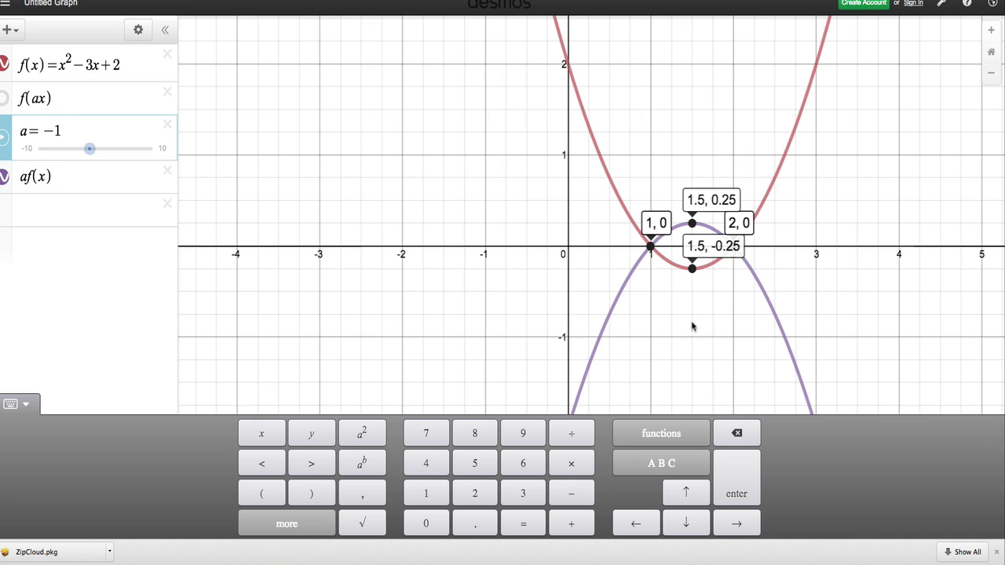
left_click(691, 326)
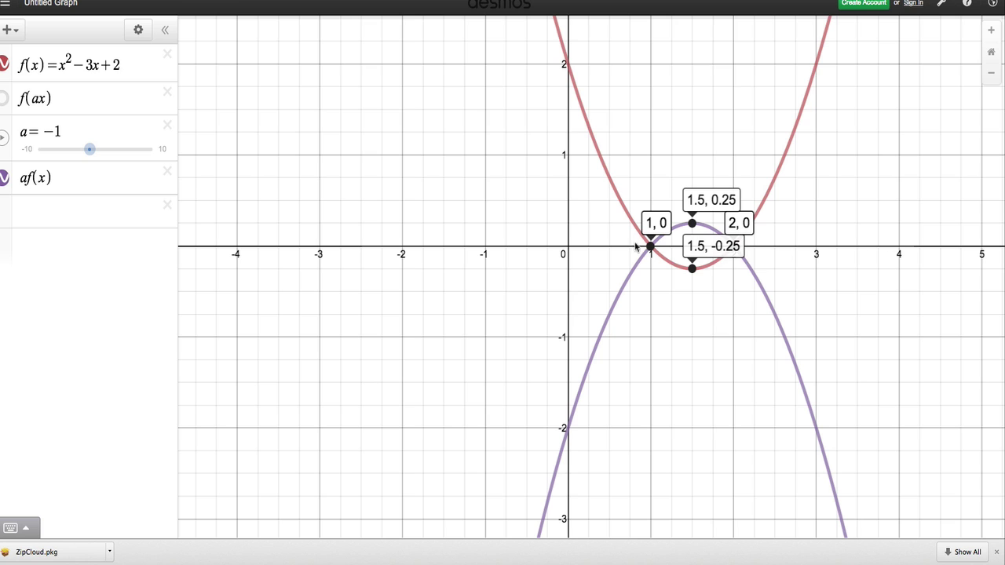
Begin changing a from -1 to -2.
left_click(81, 132)
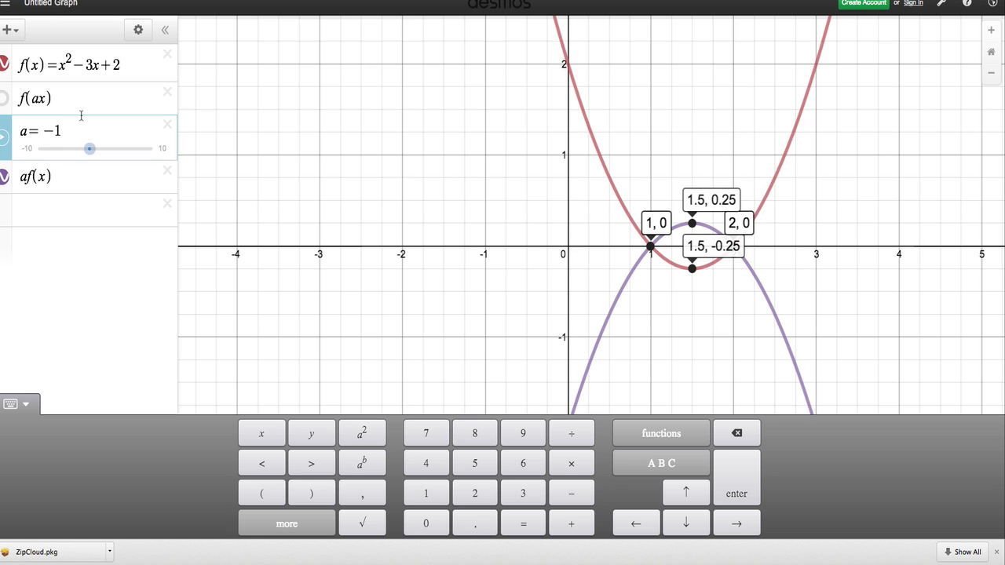
key("BackSpace")
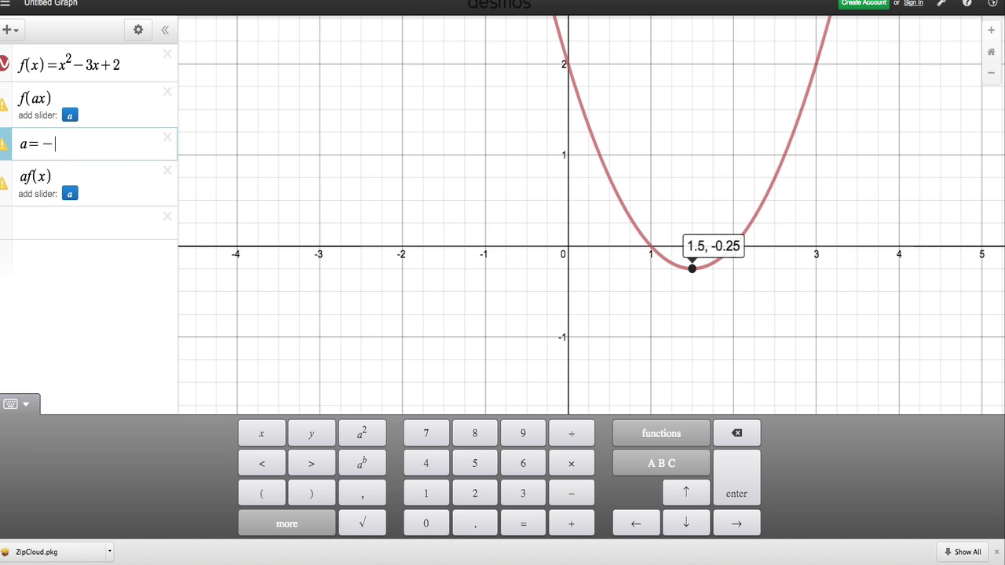
type("2")
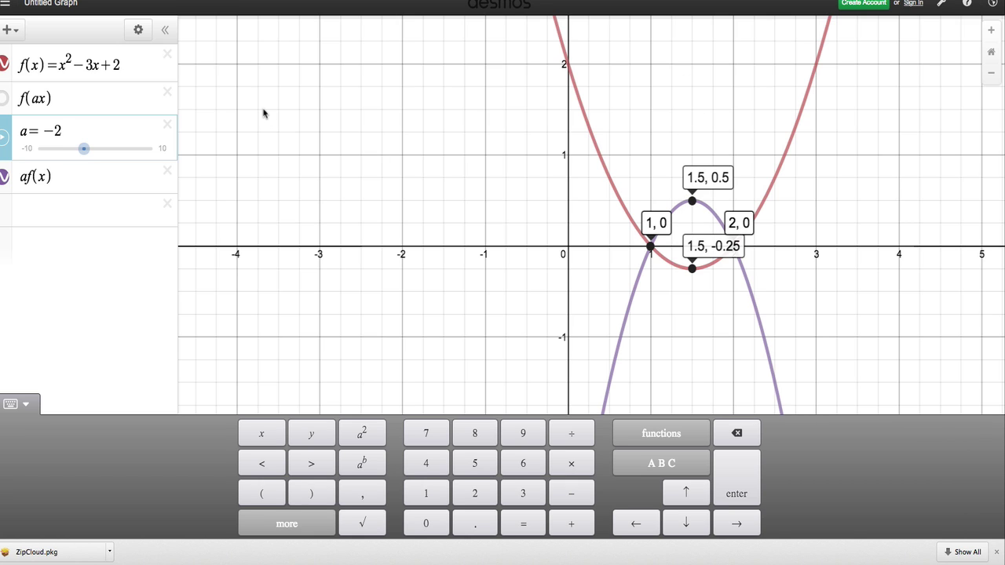
Change a from -2 to -4.
key("BackSpace")
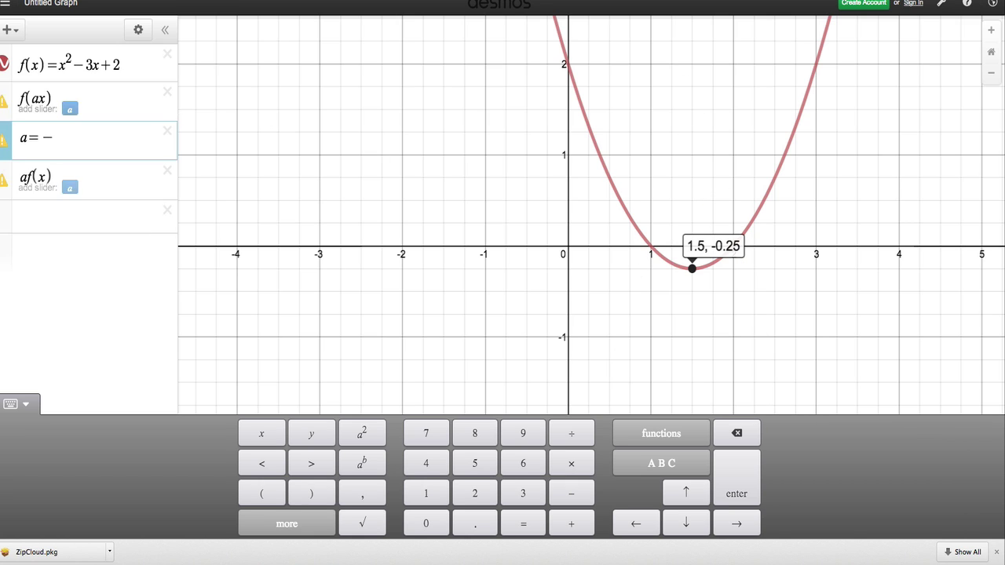
type("4")
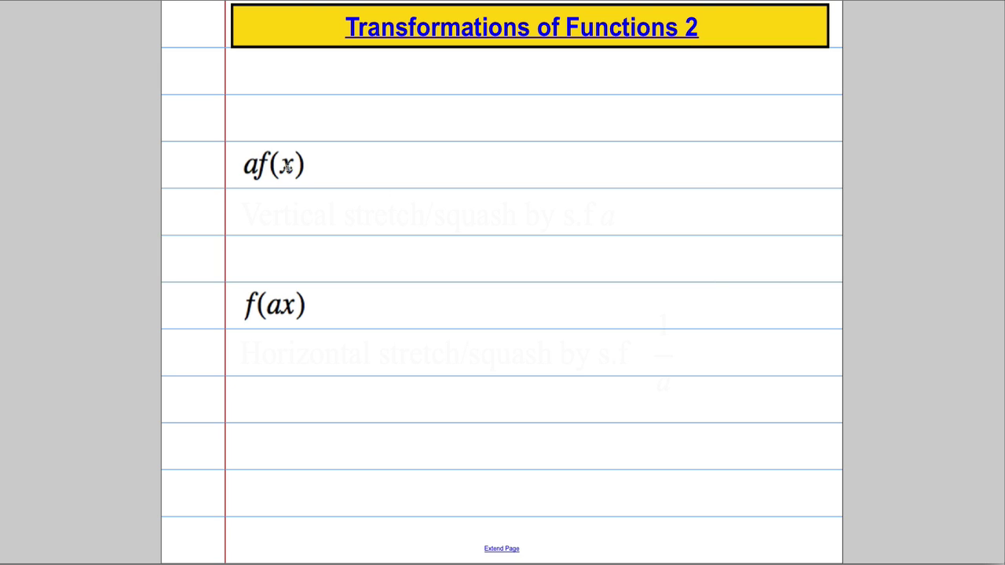
Reveal the 'Vertical stretch/squash by s.f a' note, underline 'squash' in red, and return to Desmos.
left_click(385, 215)
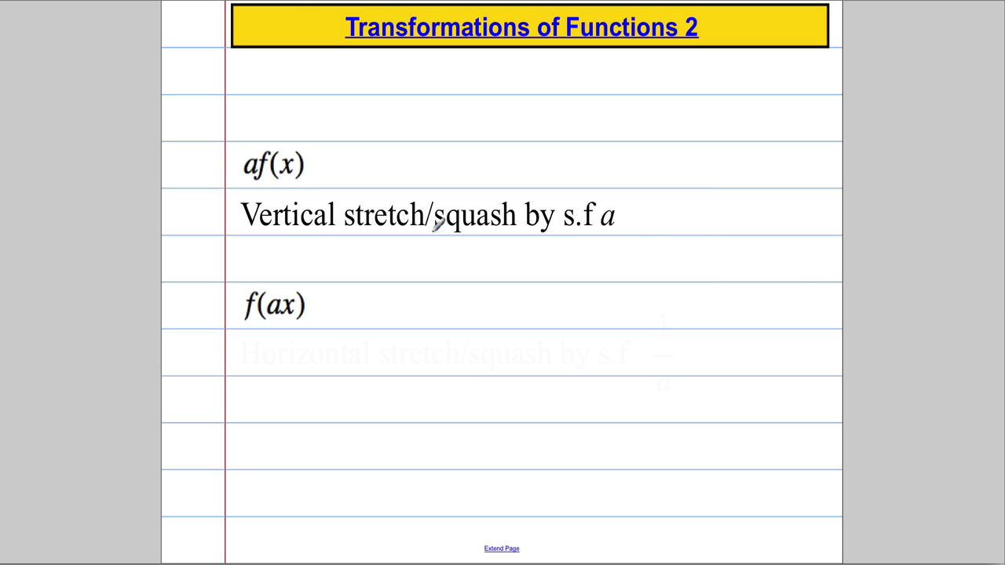
left_click_drag(493, 231, 522, 232)
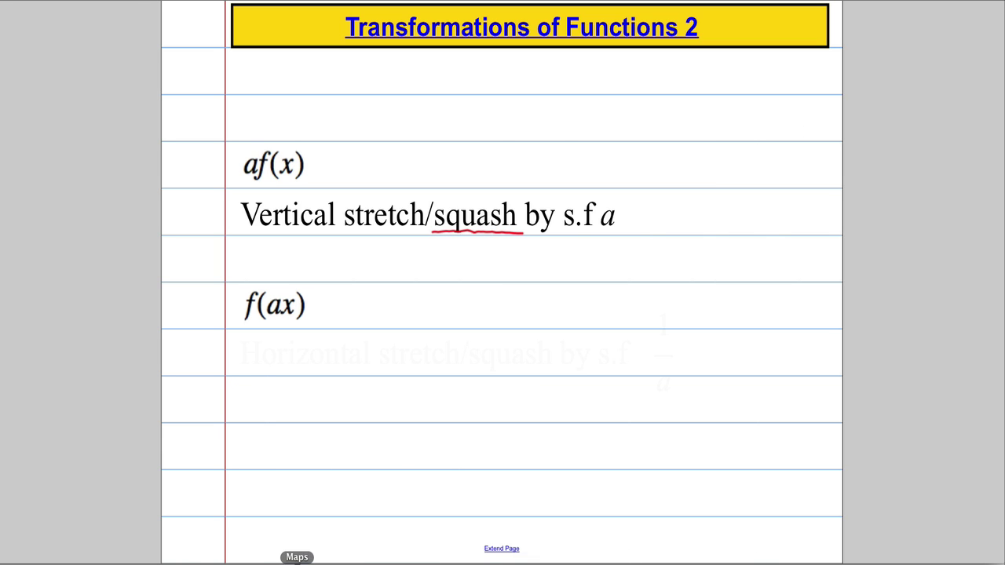
left_click(226, 562)
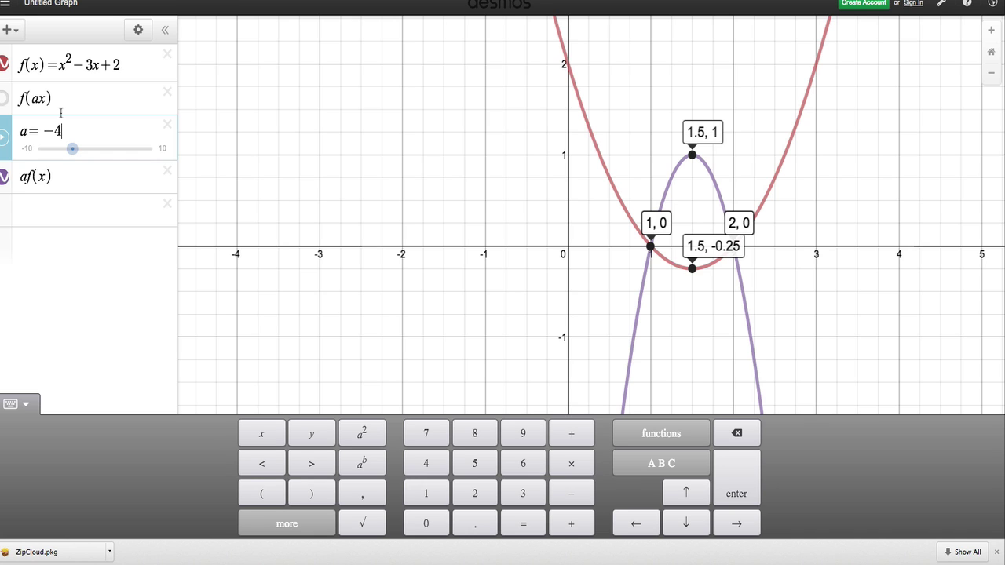
Set a to 1/2 and pin the squashed parabola's vertex label (1.5, -0.125).
key("BackSpace")
key("BackSpace")
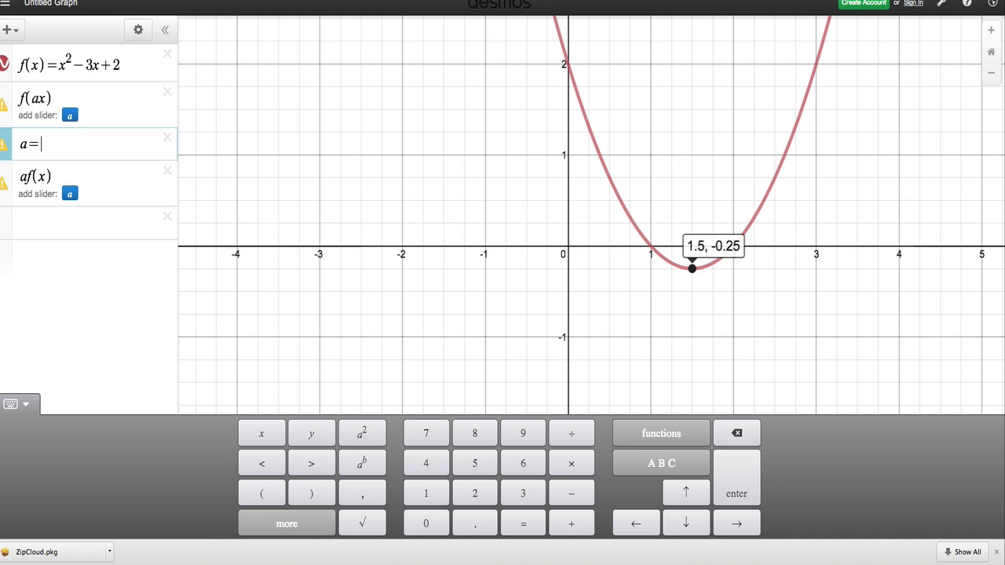
type("1/2")
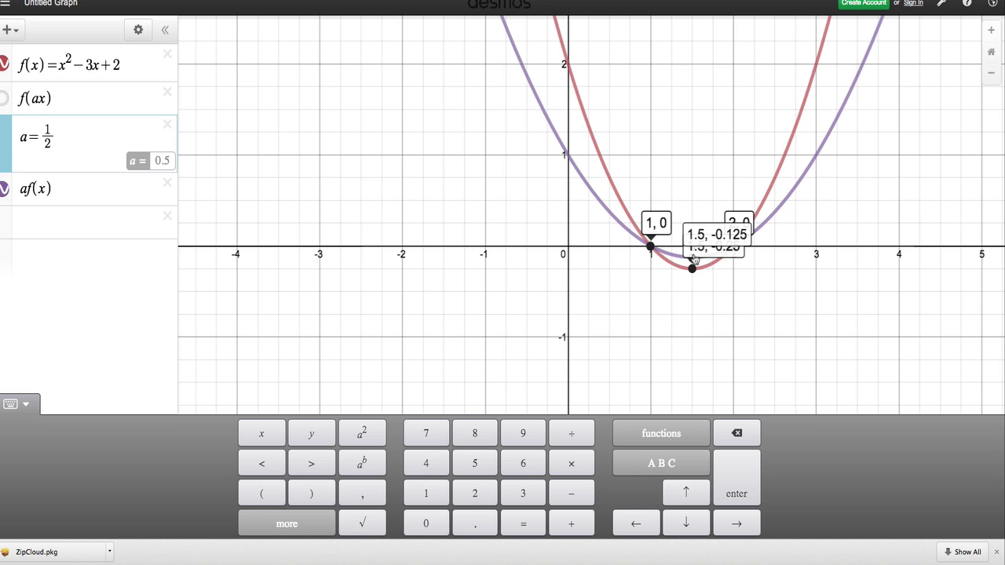
left_click(695, 275)
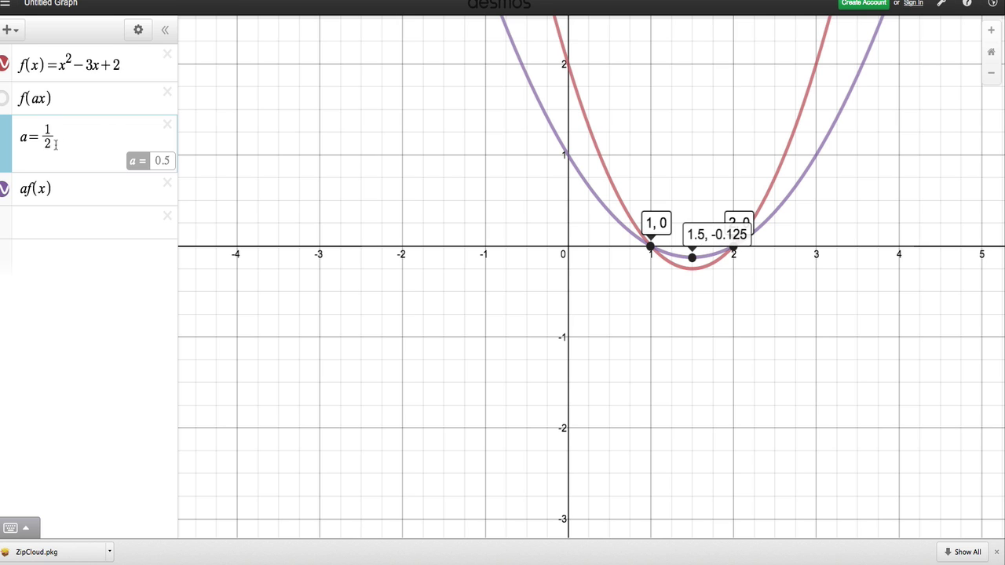
left_click(694, 273)
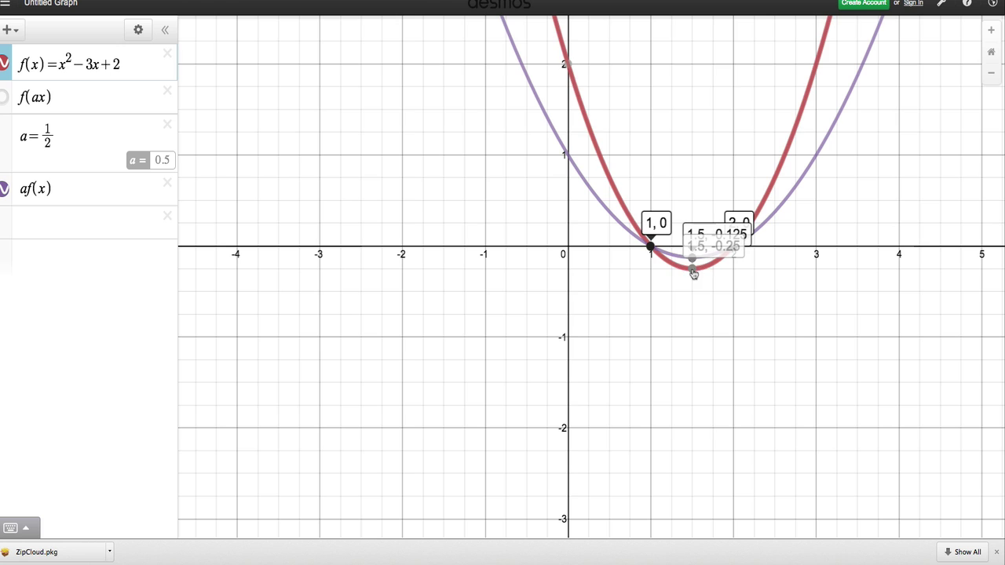
left_click(692, 270)
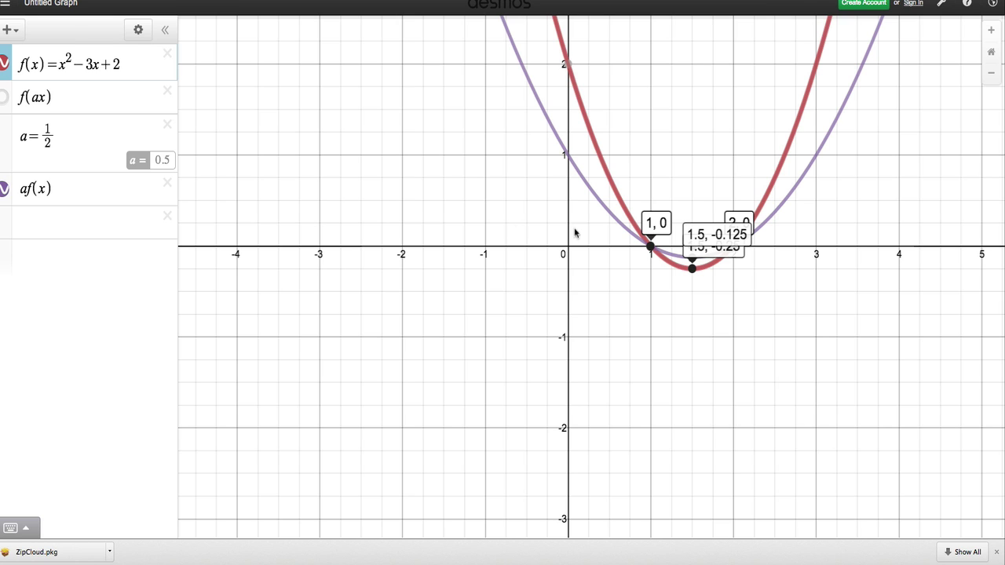
left_click(43, 137)
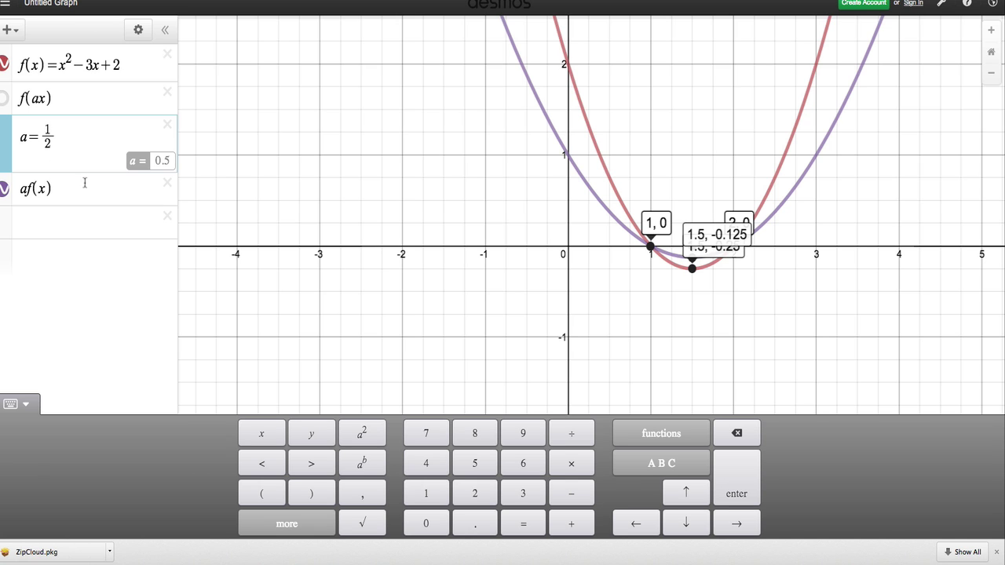
Make a = -1/2 to flip af(x), then hide the af(x) curve.
type("-")
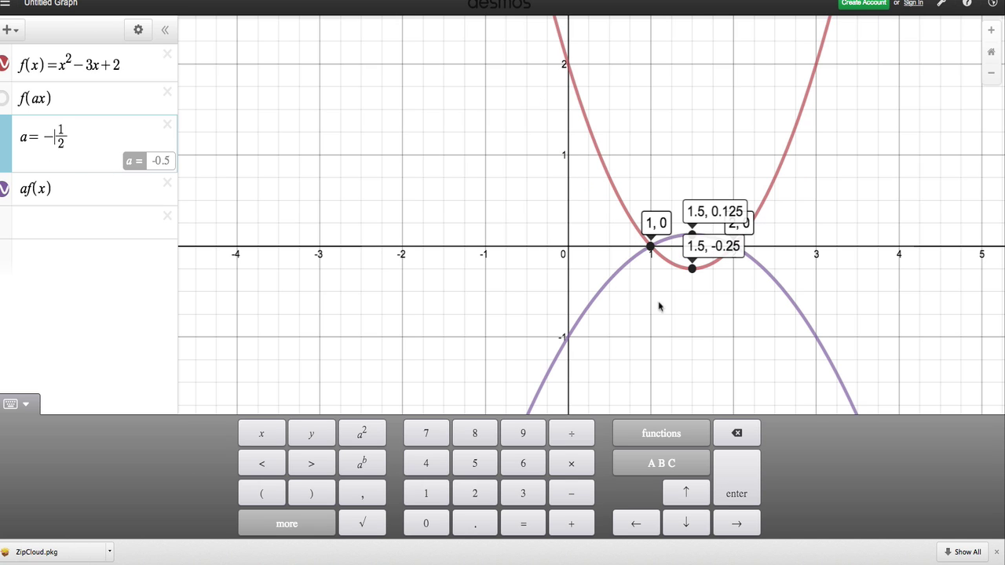
left_click(694, 310)
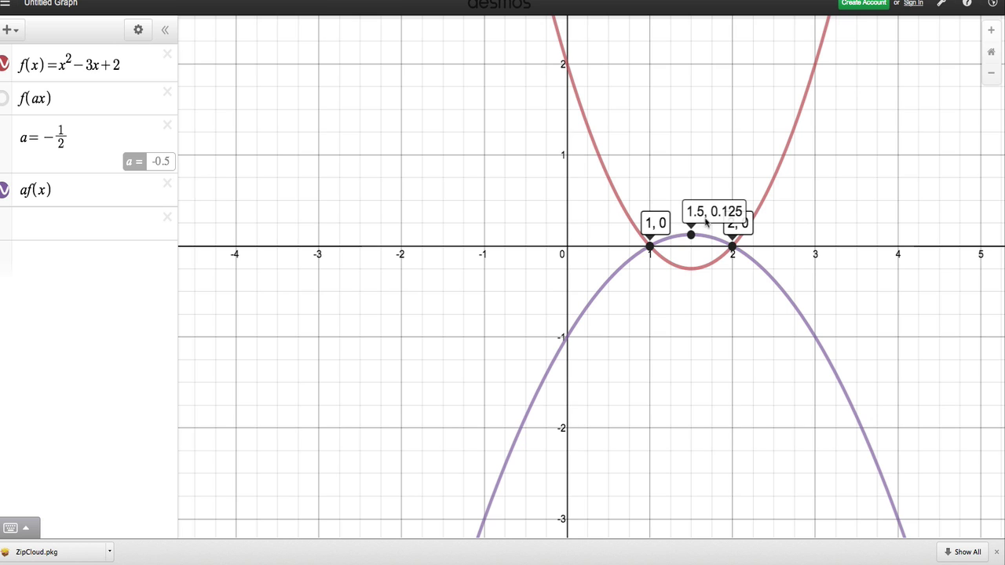
left_click(691, 268)
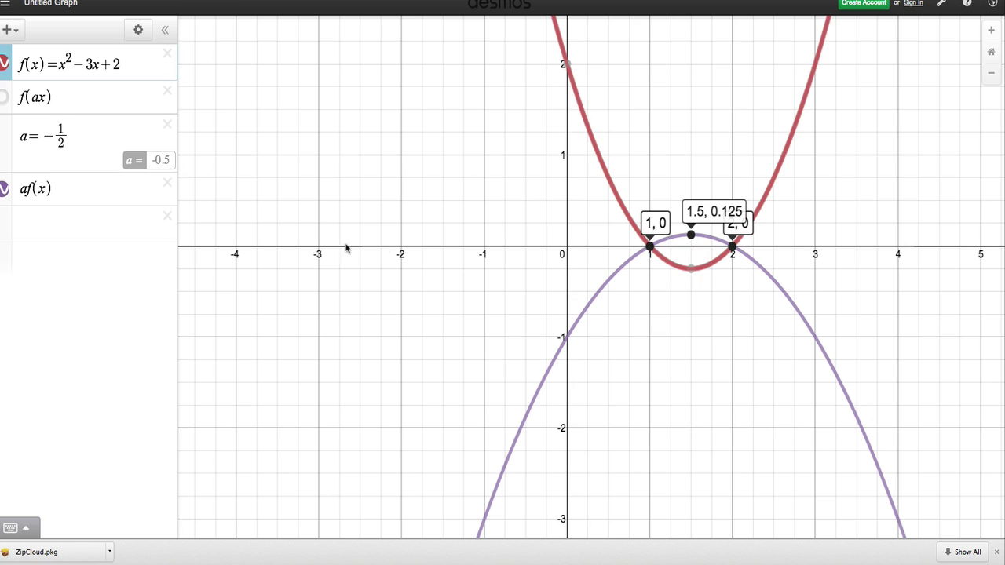
left_click(6, 189)
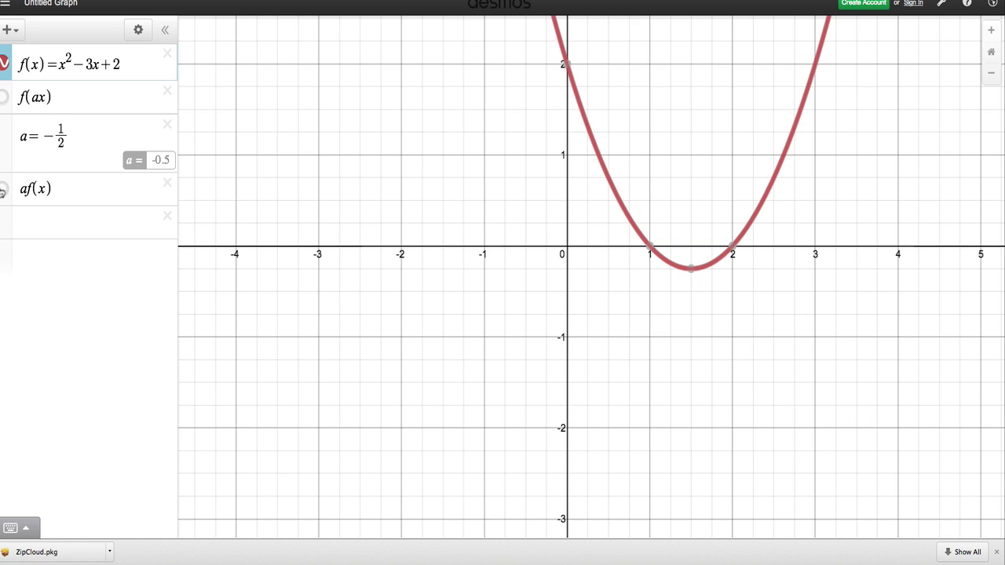
Reset a from -1/2 back to 1.
left_click(73, 135)
key("shift+Left")
key("BackSpace")
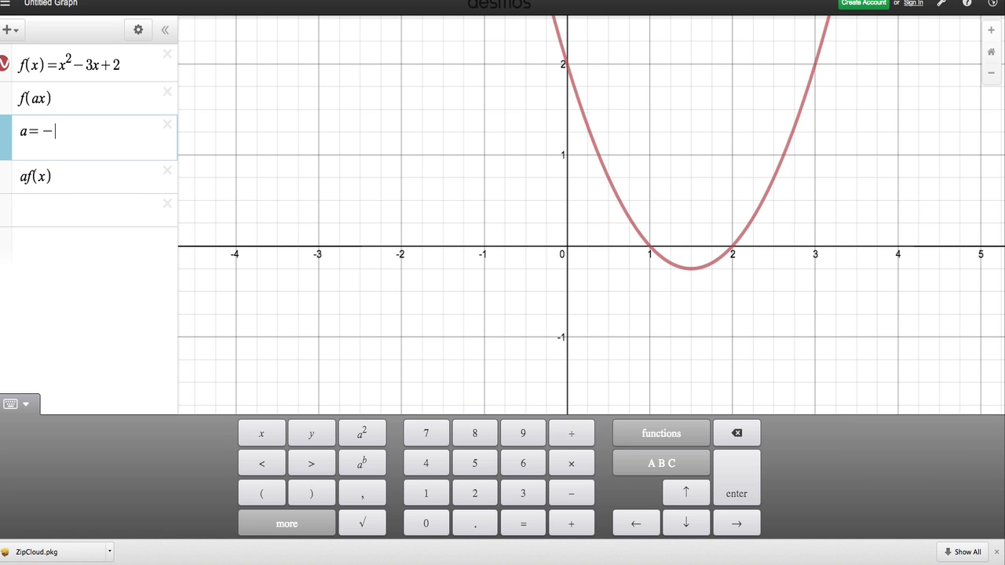
key("BackSpace")
type("1")
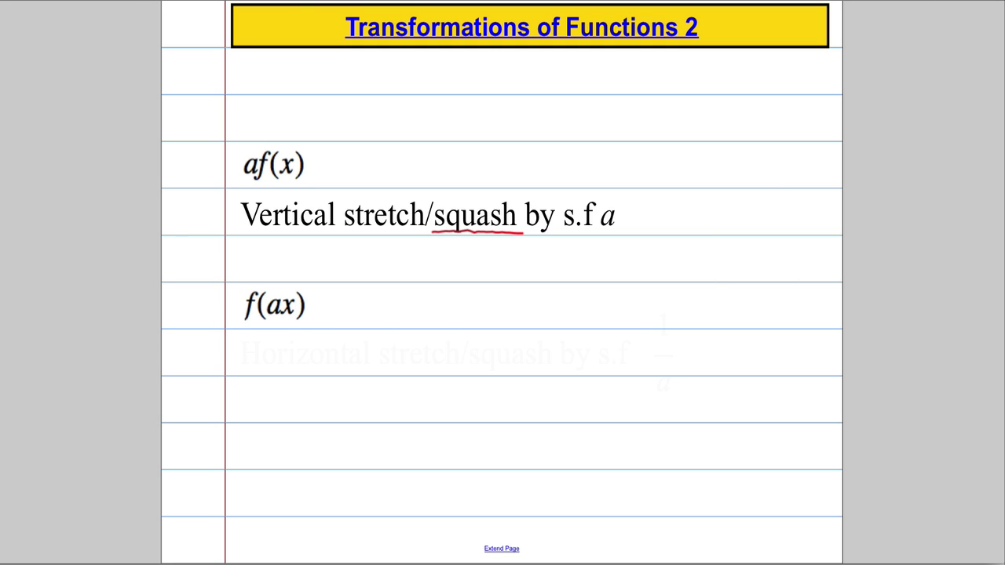
Back in Desmos, show the f(ax) curve and delete a's value of 1.
left_click(226, 562)
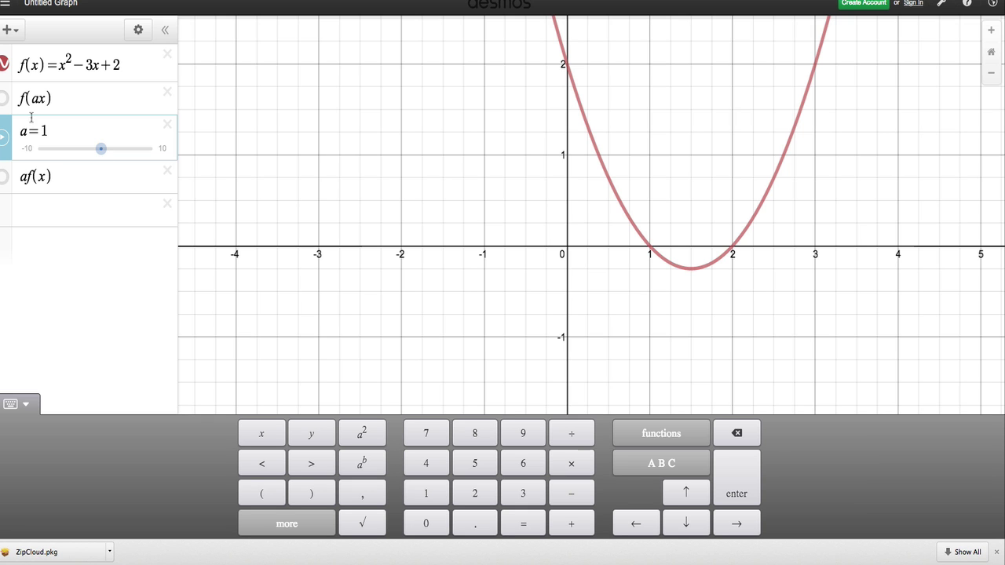
left_click(4, 101)
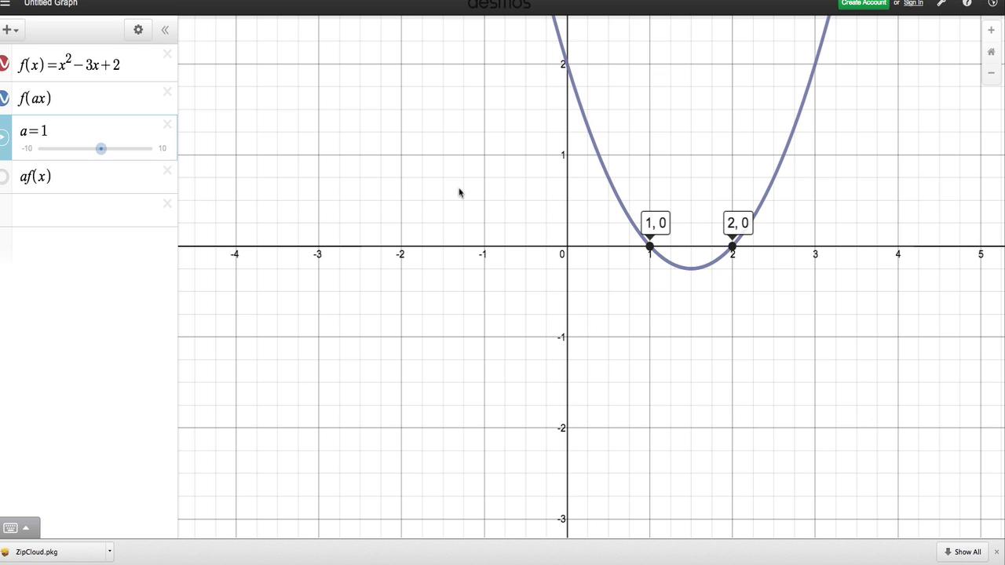
left_click(49, 131)
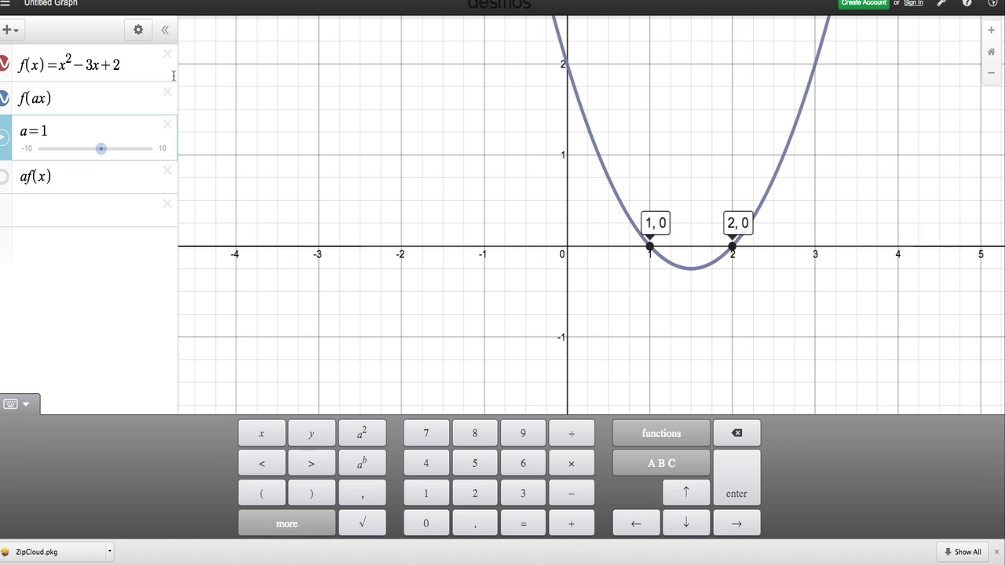
key("BackSpace")
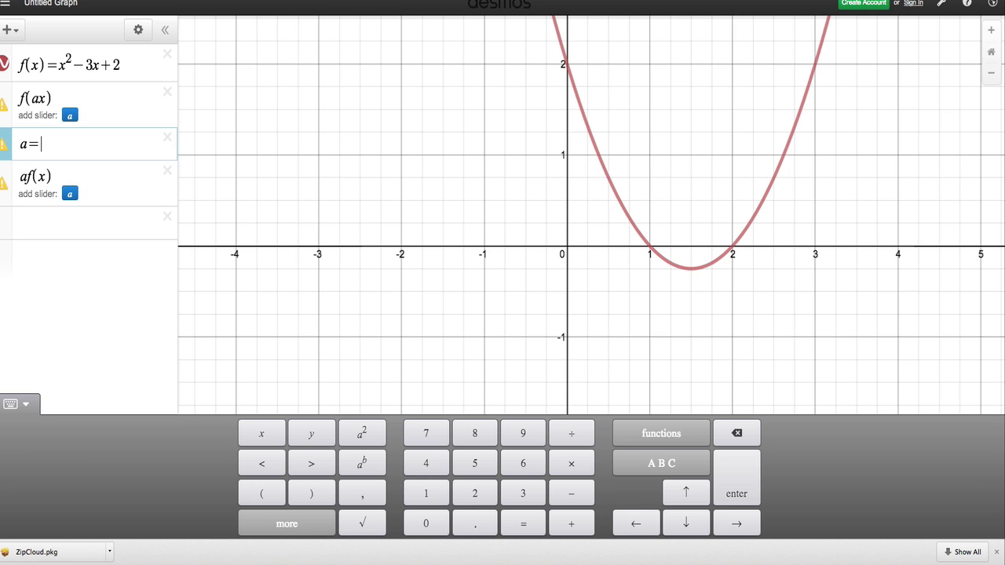
Set a to 2 and check f(x)'s root labels (1, 0) and (2, 0).
type("2")
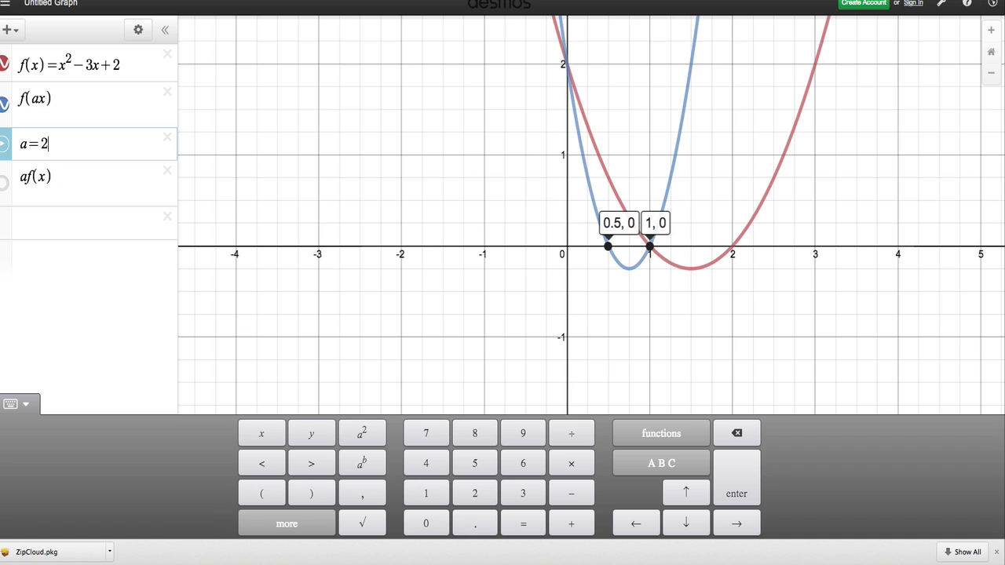
left_click(650, 248)
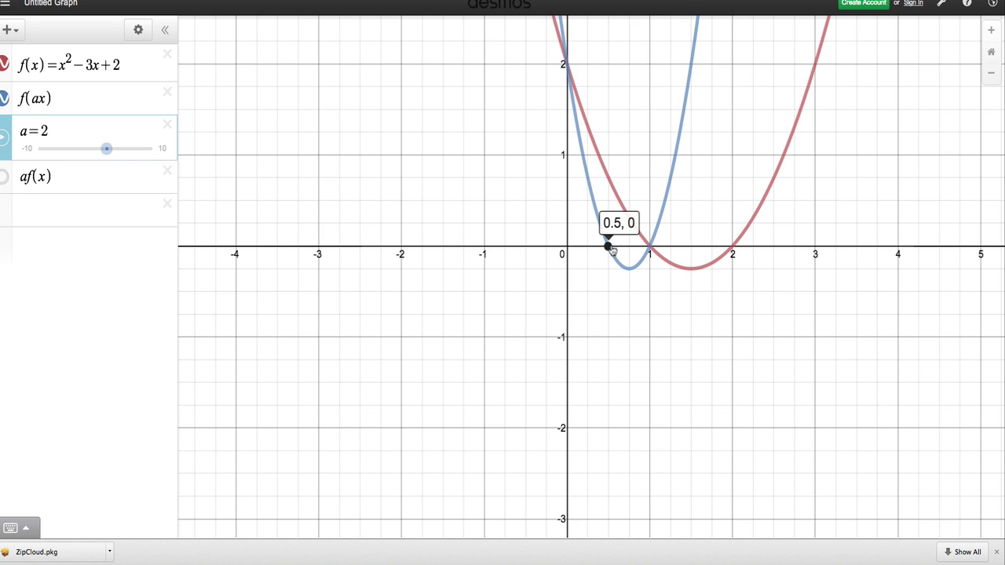
left_click(651, 250)
left_click(651, 249)
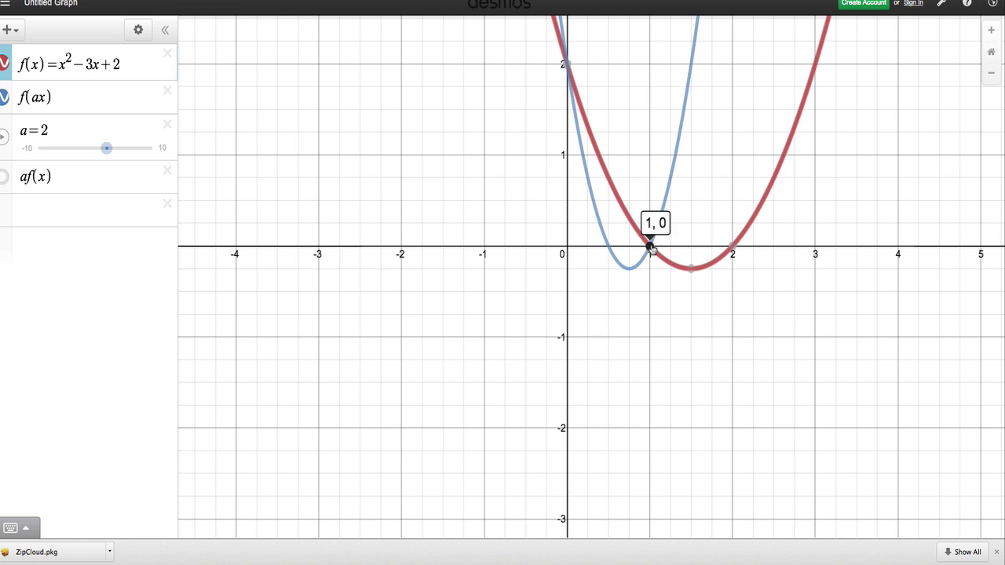
left_click(733, 250)
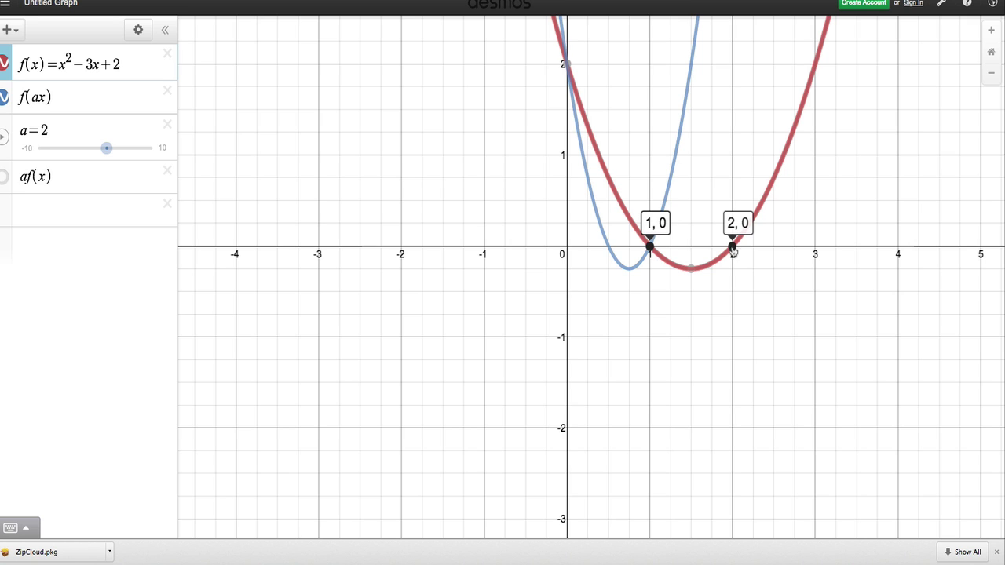
left_click(733, 250)
left_click(651, 249)
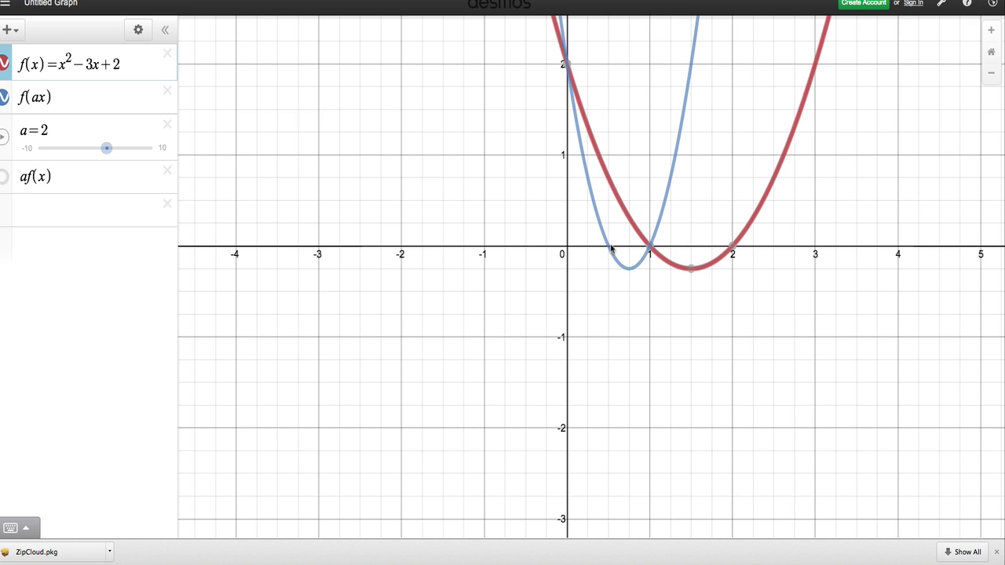
Check f(ax)'s root labels (0.5, 0) and (1, 0), then clear a's value.
left_click(611, 249)
left_click(609, 247)
left_click(651, 249)
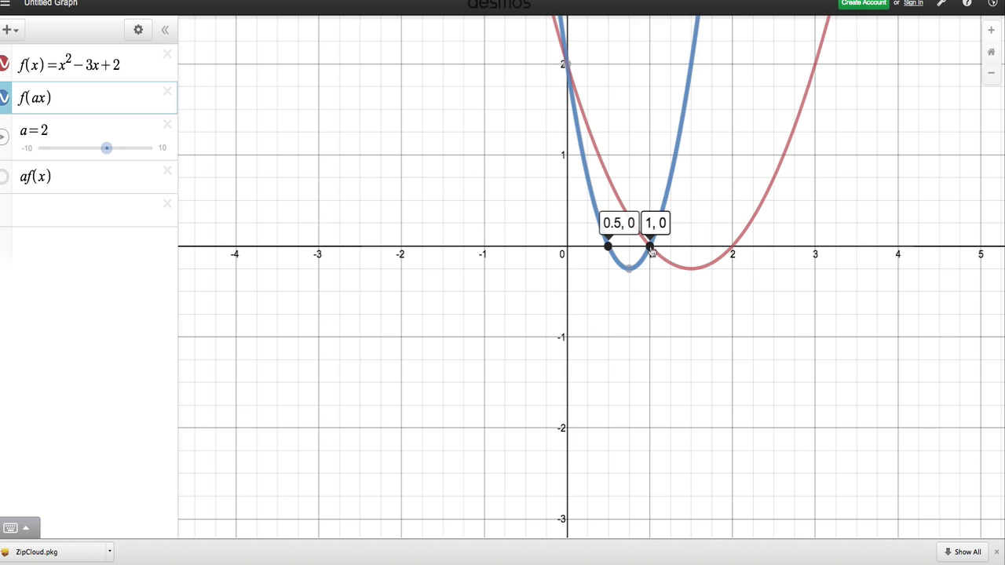
left_click(609, 248)
left_click(651, 249)
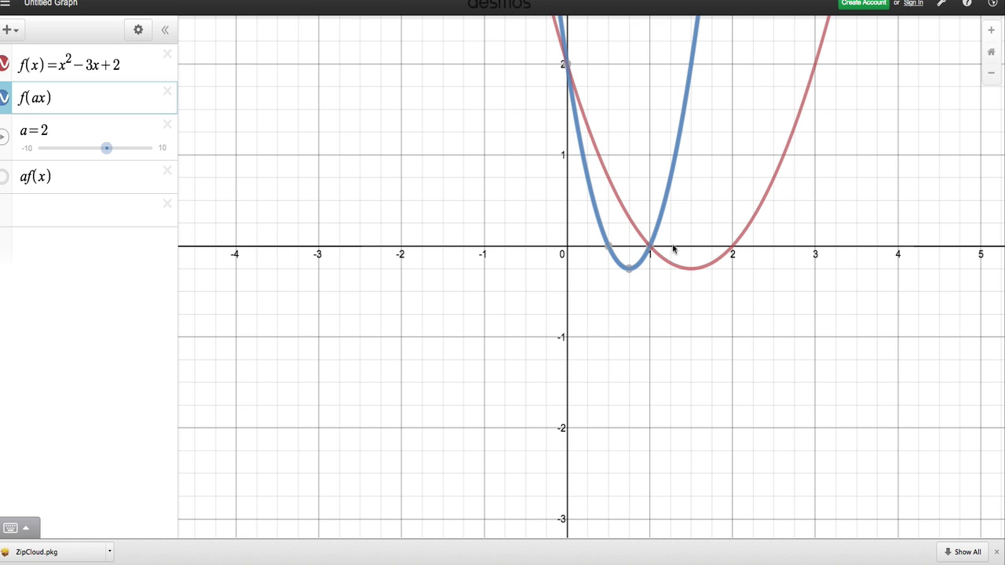
left_click(61, 130)
key("BackSpace")
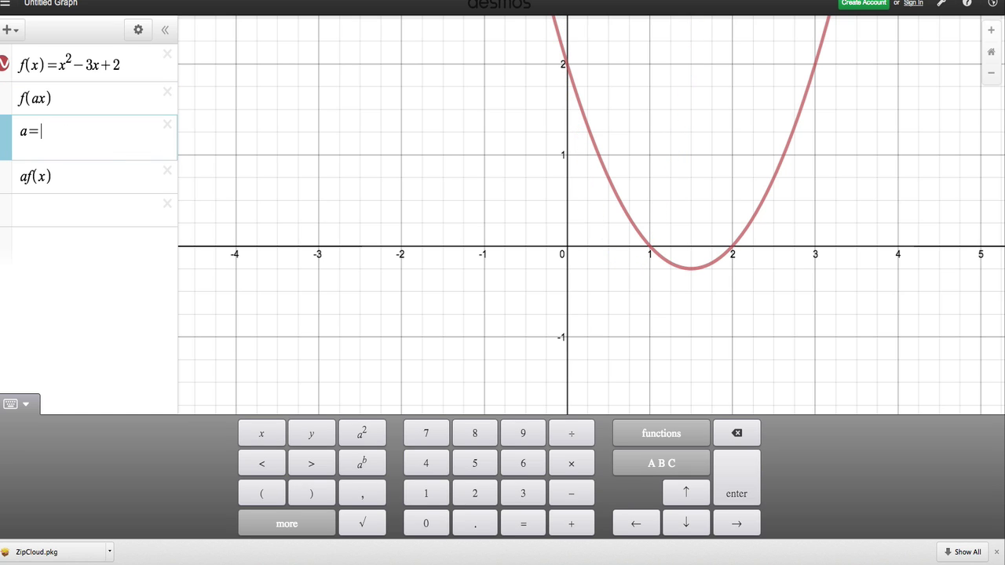
Set a to 4 and pin f(ax)'s roots 0.25, 0.5, its vertex, and f(x)'s vertex (1.5, −0.25).
type("4")
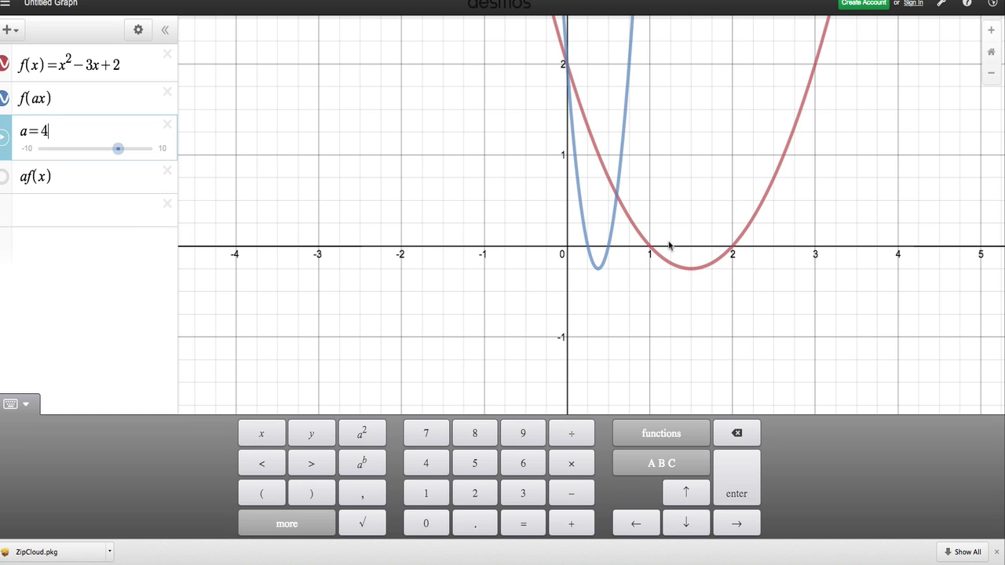
left_click(595, 249)
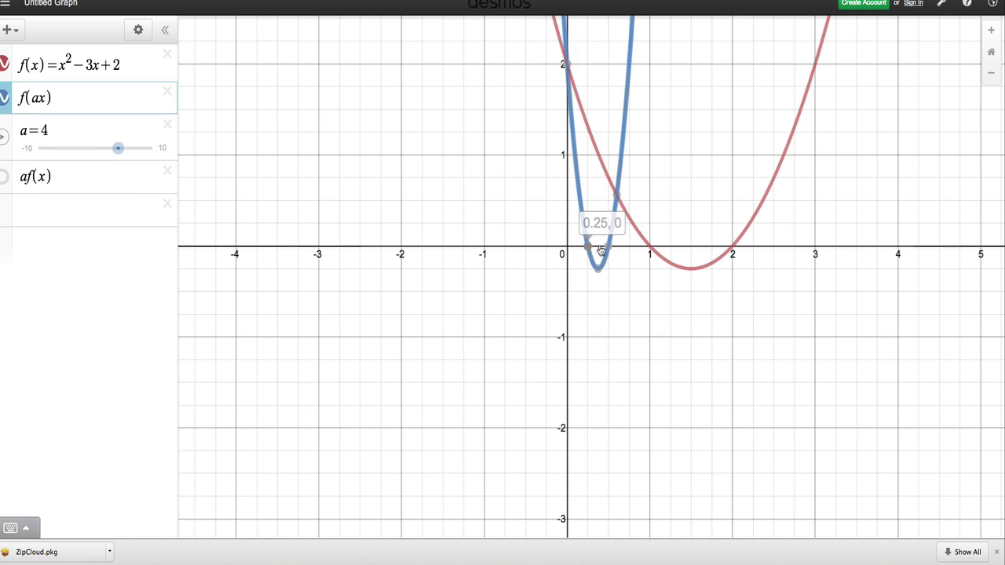
left_click(608, 246)
left_click(587, 246)
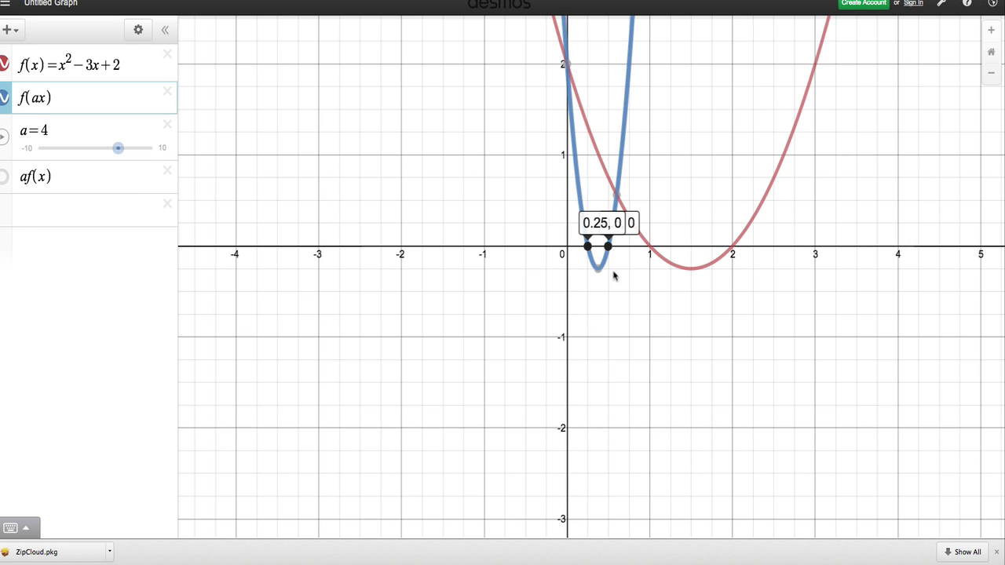
left_click(599, 267)
left_click(691, 272)
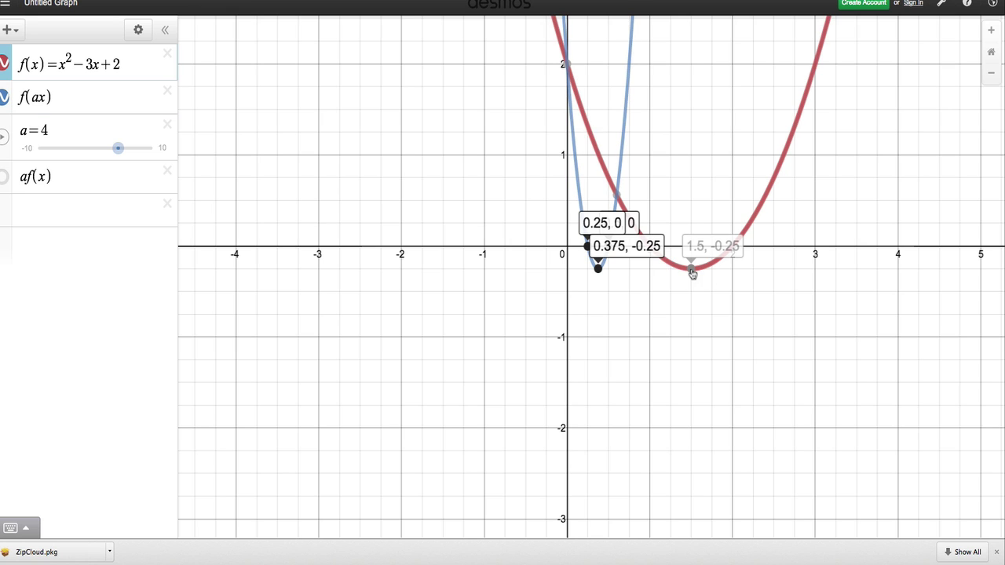
left_click(692, 270)
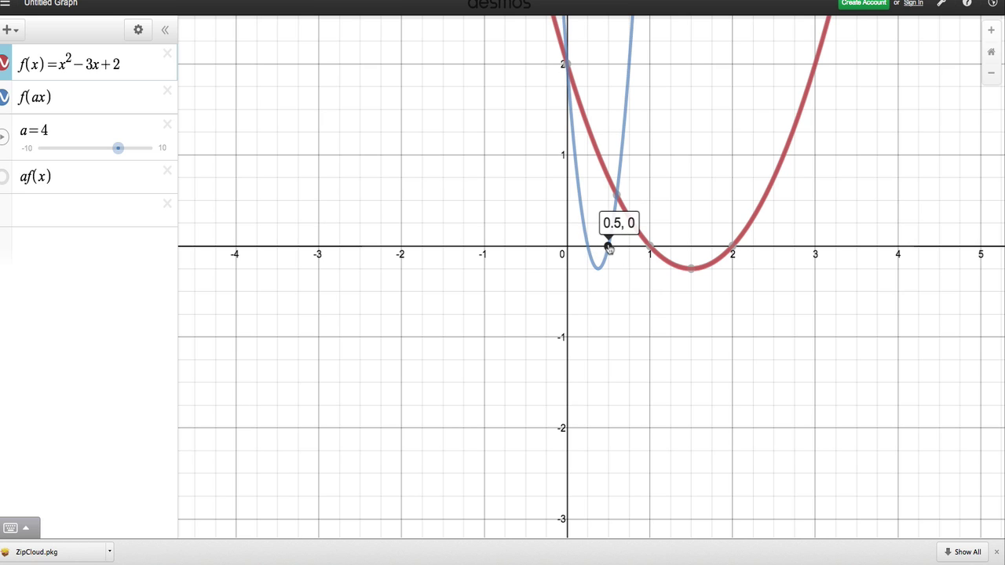
Label f(x)'s roots (1, 0) and (2, 0), removing the f(ax) root labels (0.25, 0) and (0.5, 0).
left_click(650, 250)
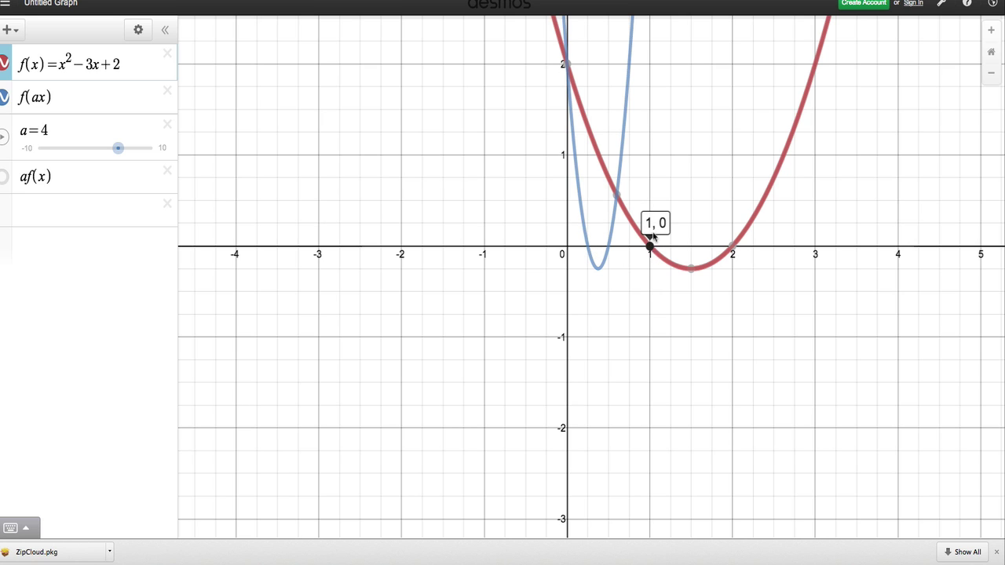
left_click(588, 248)
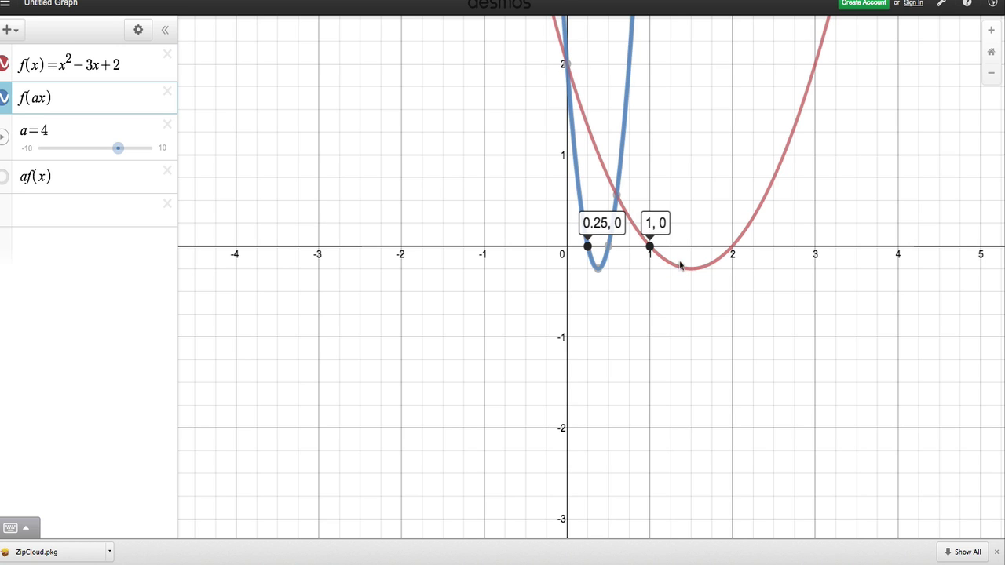
left_click(733, 249)
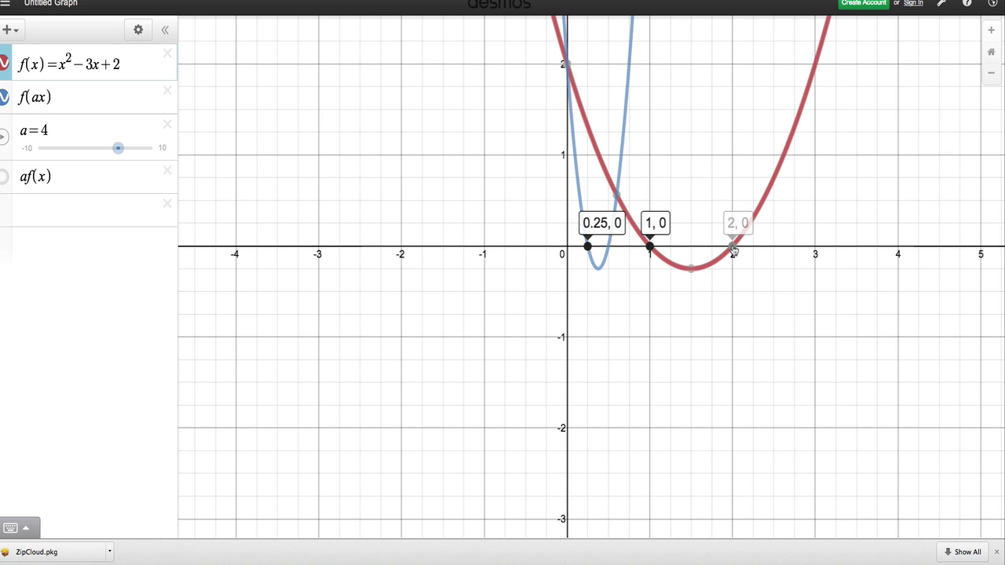
left_click(609, 249)
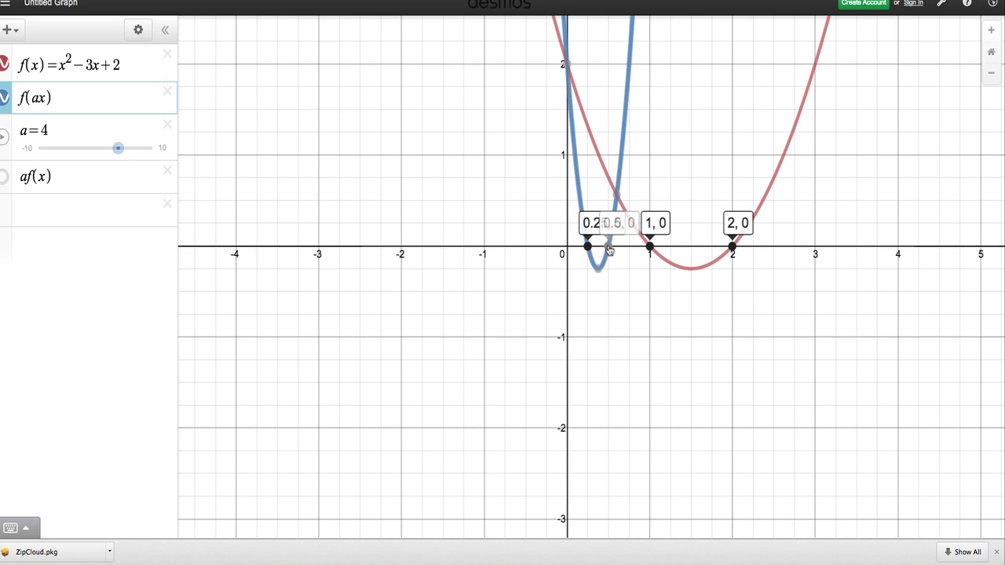
left_click(609, 248)
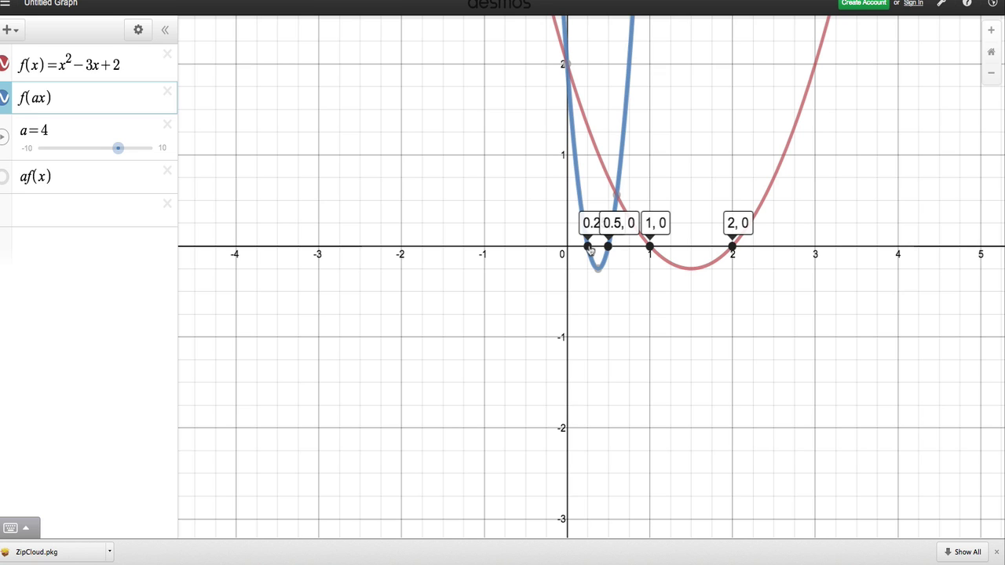
left_click(589, 248)
left_click(609, 248)
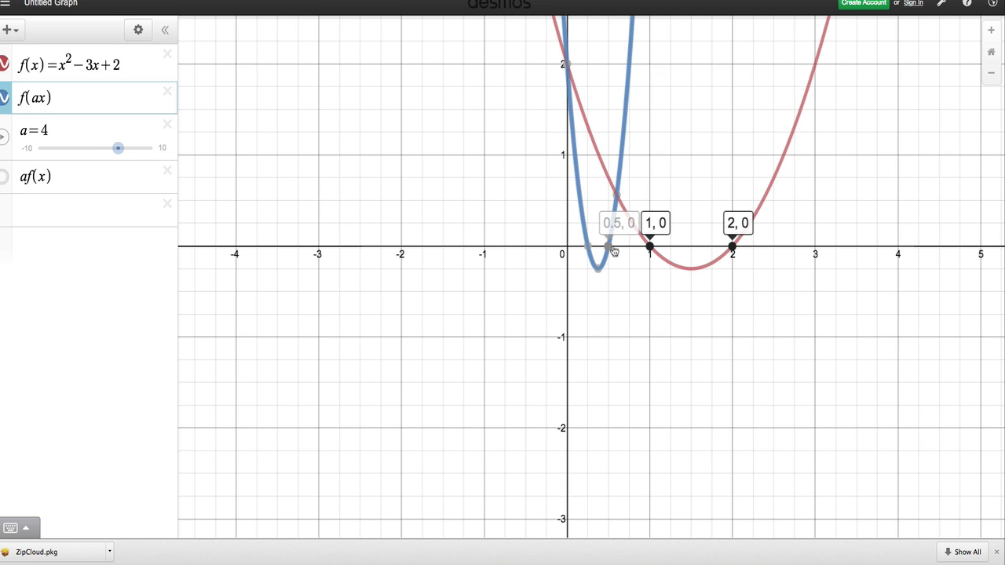
left_click(70, 129)
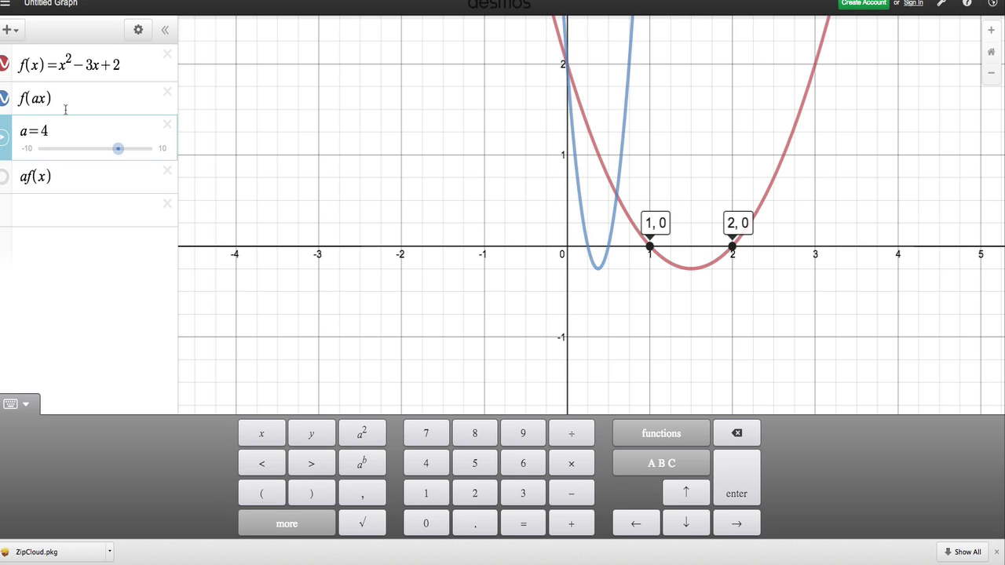
Change a from 4 to 8 and pin f(ax)'s root labels (0.25, 0) and (0.125, 0).
key("BackSpace")
type("8")
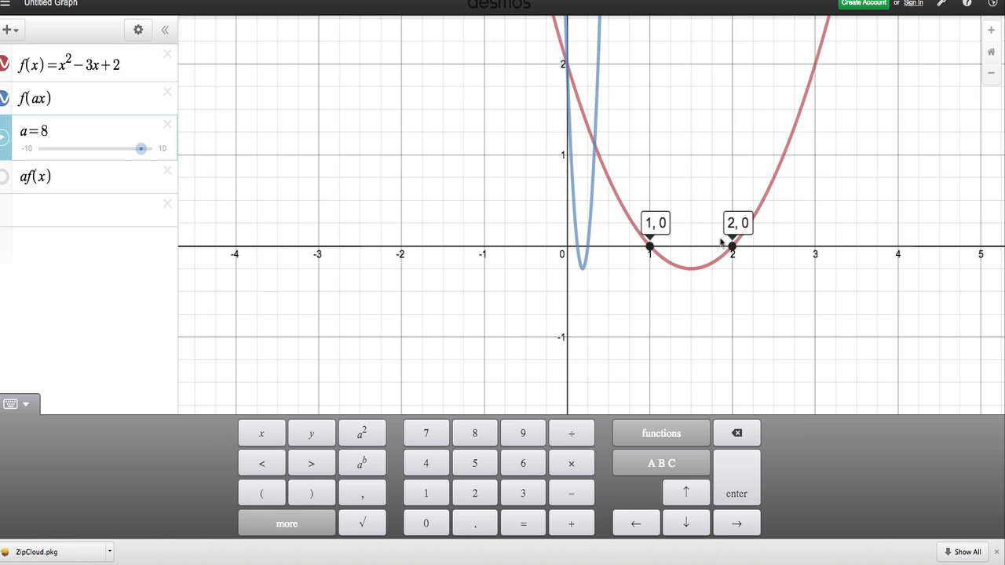
left_click(580, 250)
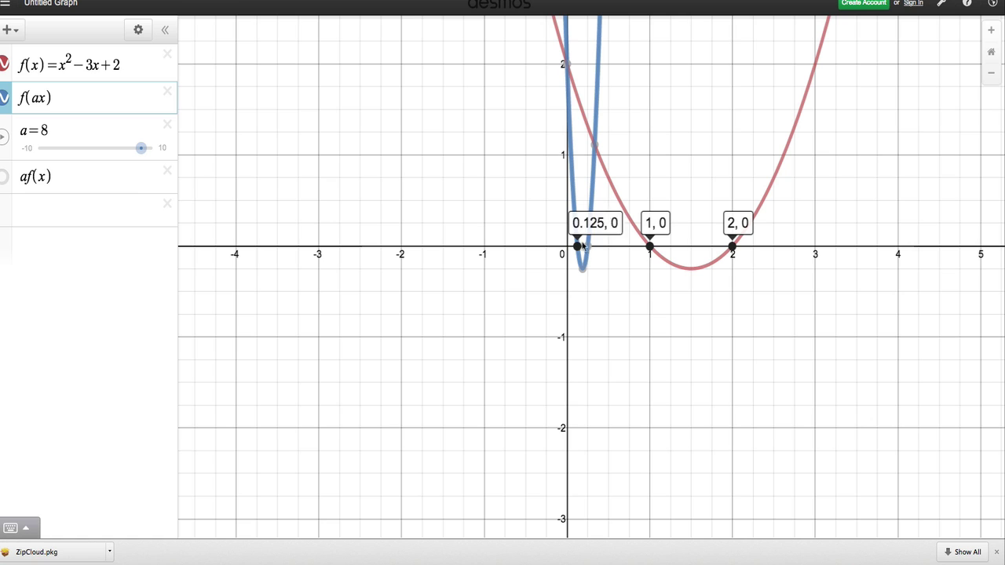
left_click(587, 248)
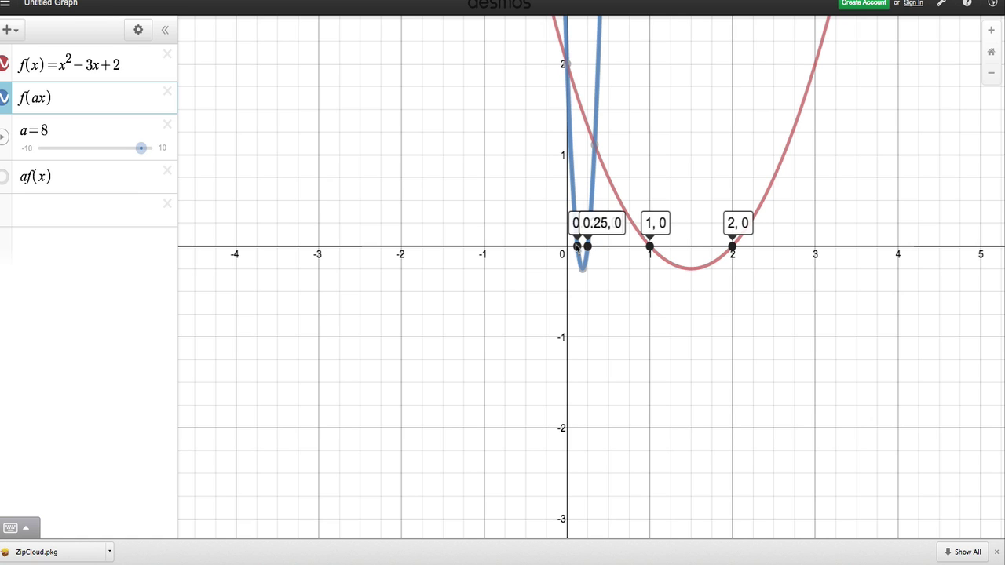
left_click(577, 247)
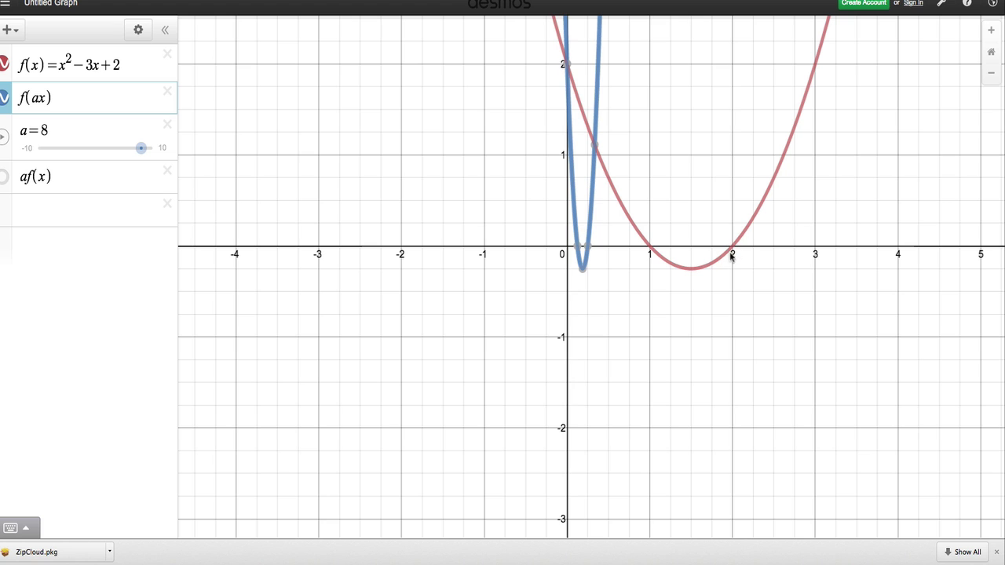
Replace 8 with 1/2 for a, then pin root labels (1, 0), (2, 0) and f(ax)'s (4, 0).
left_click(57, 131)
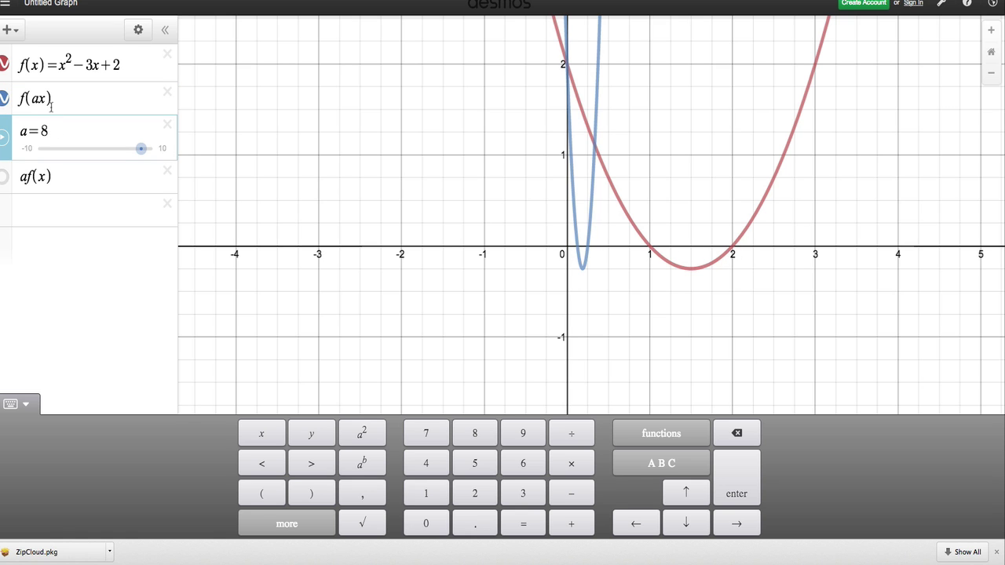
key("BackSpace")
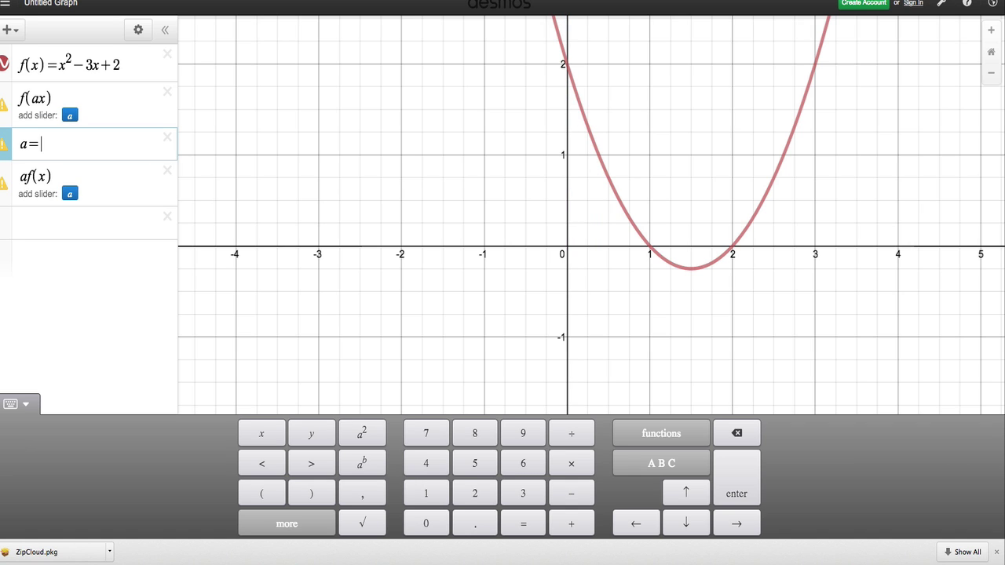
type("1/2")
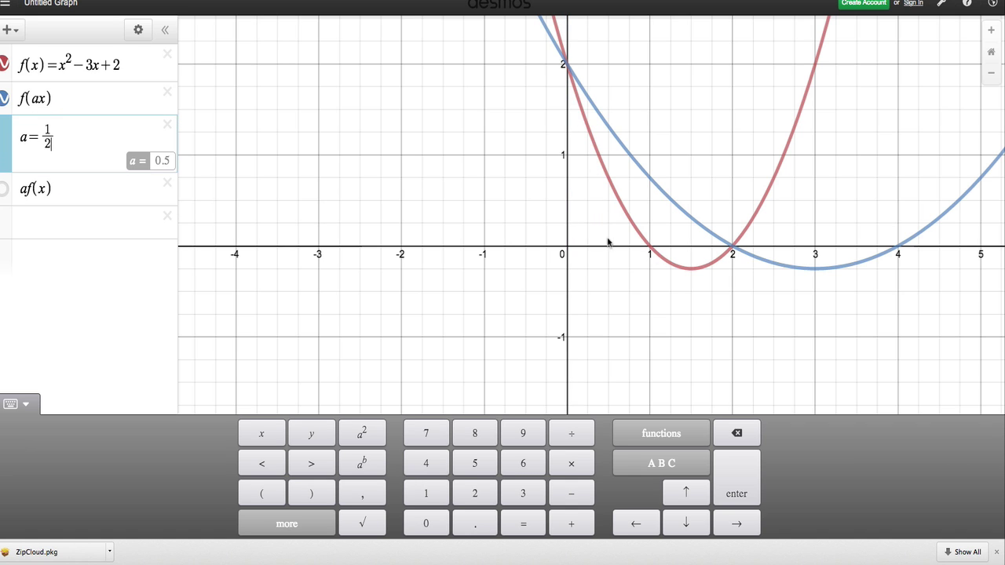
left_click(650, 250)
left_click(733, 249)
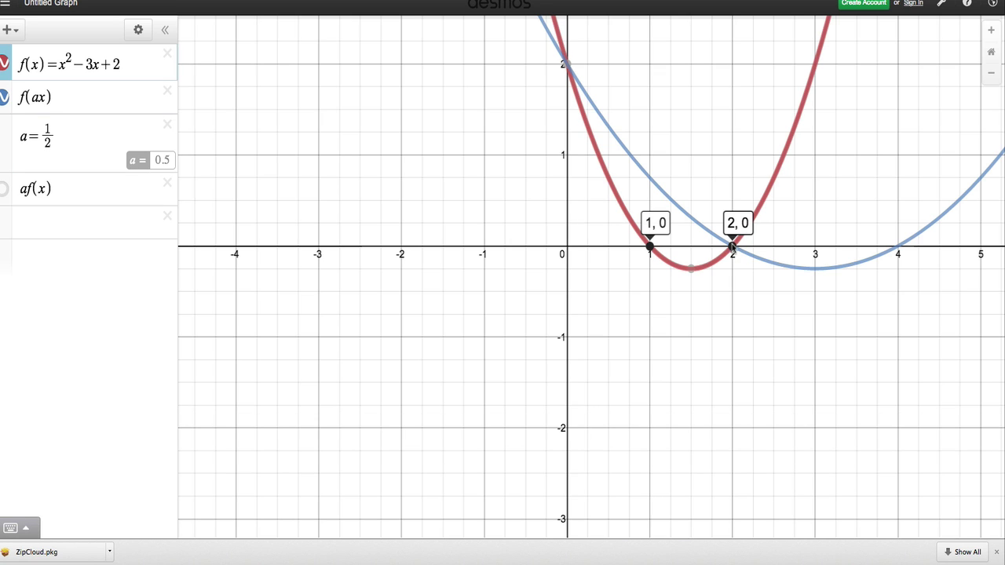
left_click(899, 250)
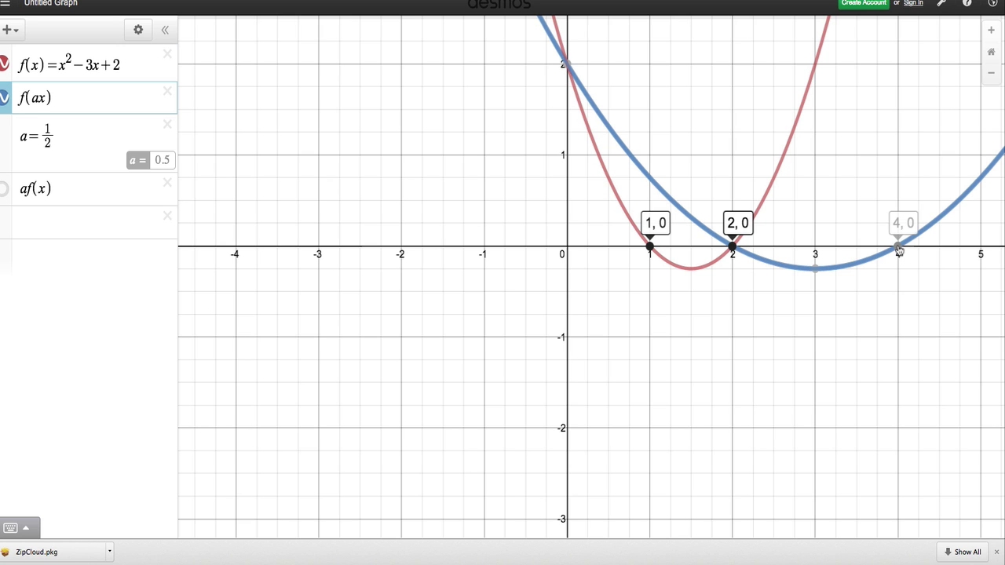
left_click(899, 249)
left_click(59, 143)
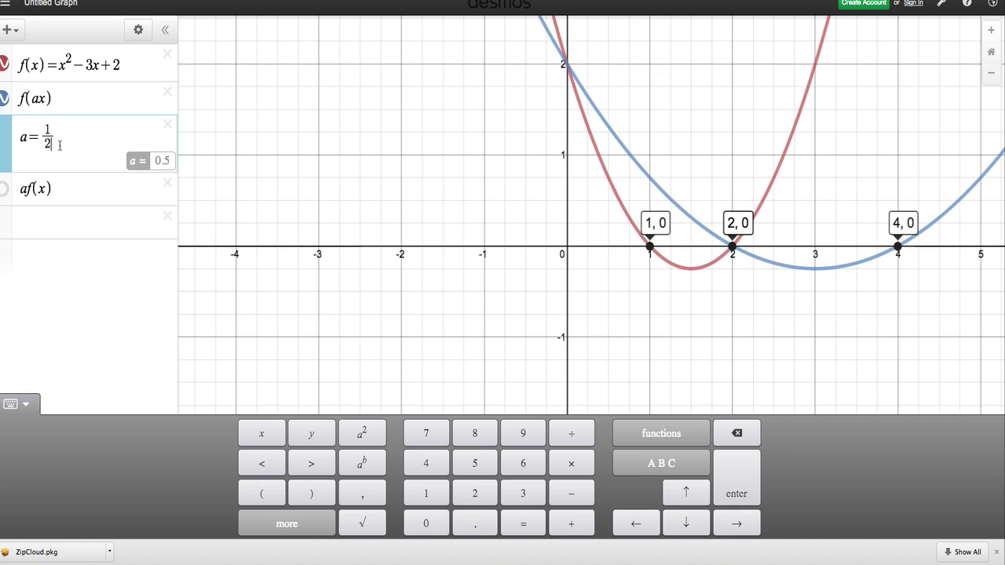
Change a to 1/4, pan to the wider curve, and pin f(ax)'s root label (8, 0).
key("BackSpace")
type("4")
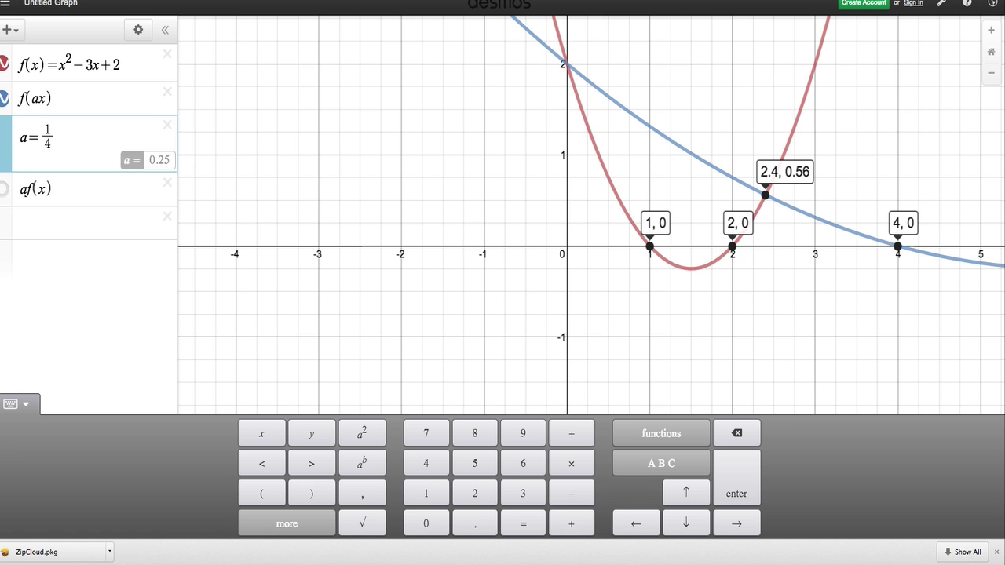
left_click_drag(862, 284, 535, 296)
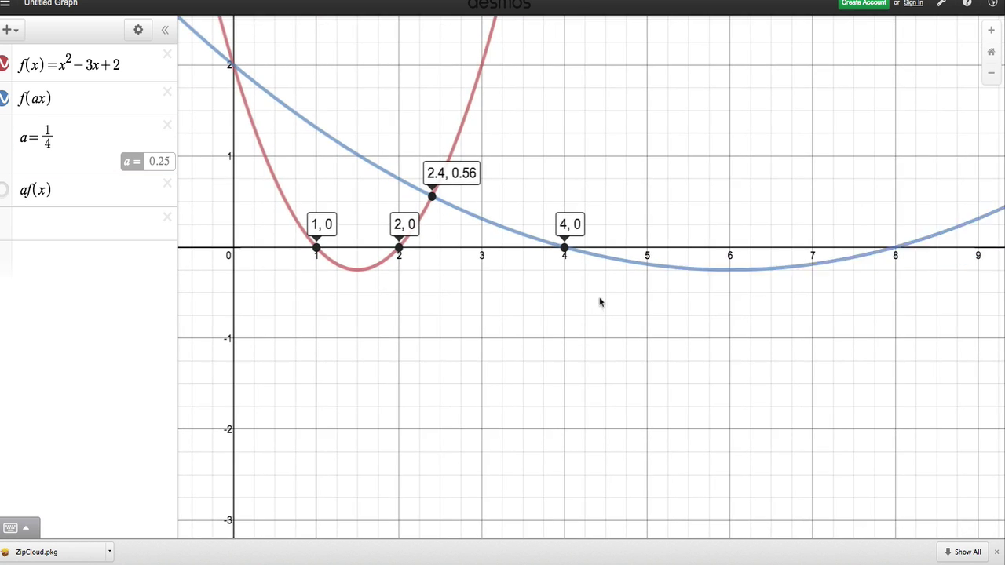
left_click(896, 251)
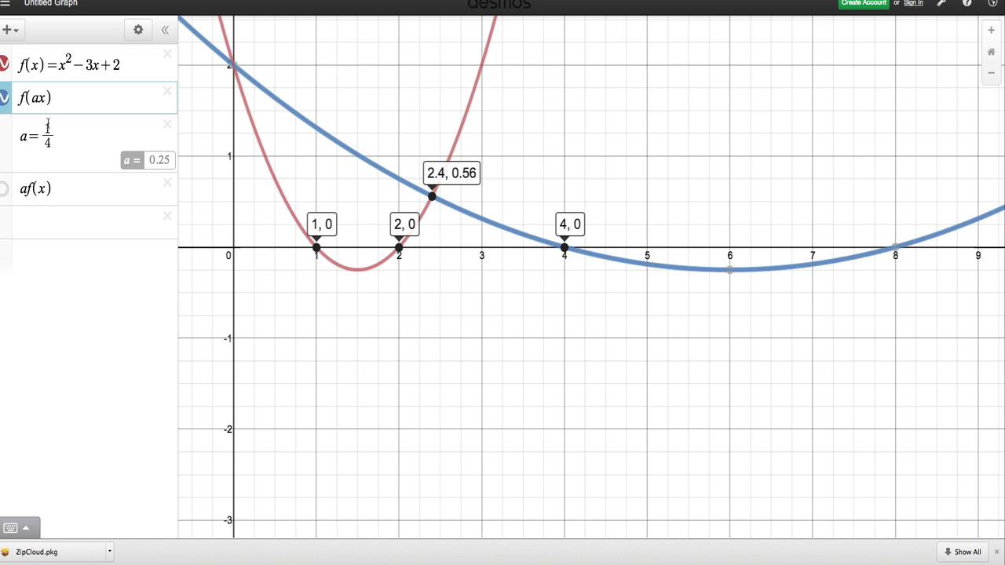
left_click(895, 249)
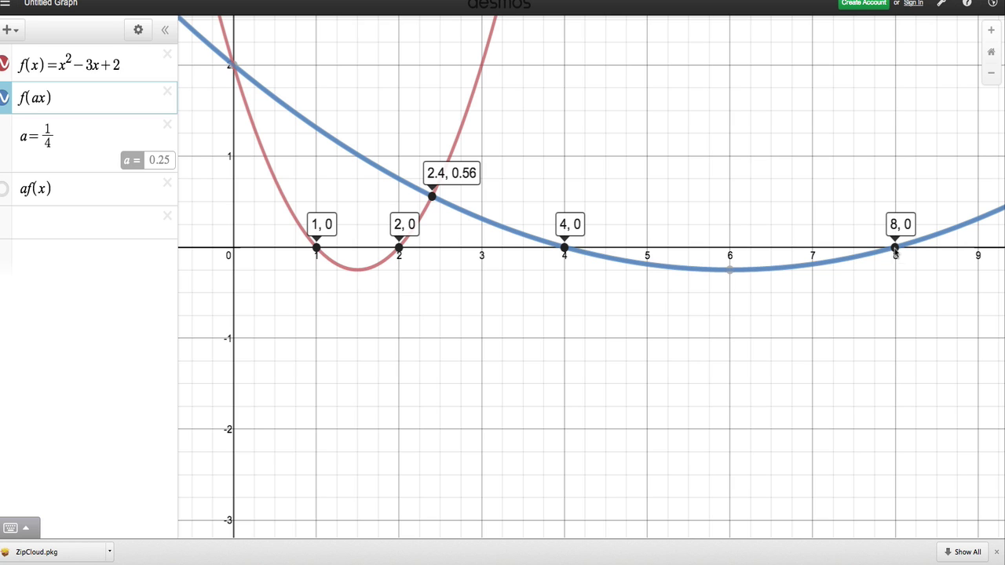
Pin the vertex labels (1.5, −0.25) on f(x) and (6, −0.25) on f(ax), then recentre the graph.
left_click(358, 271)
left_click(358, 272)
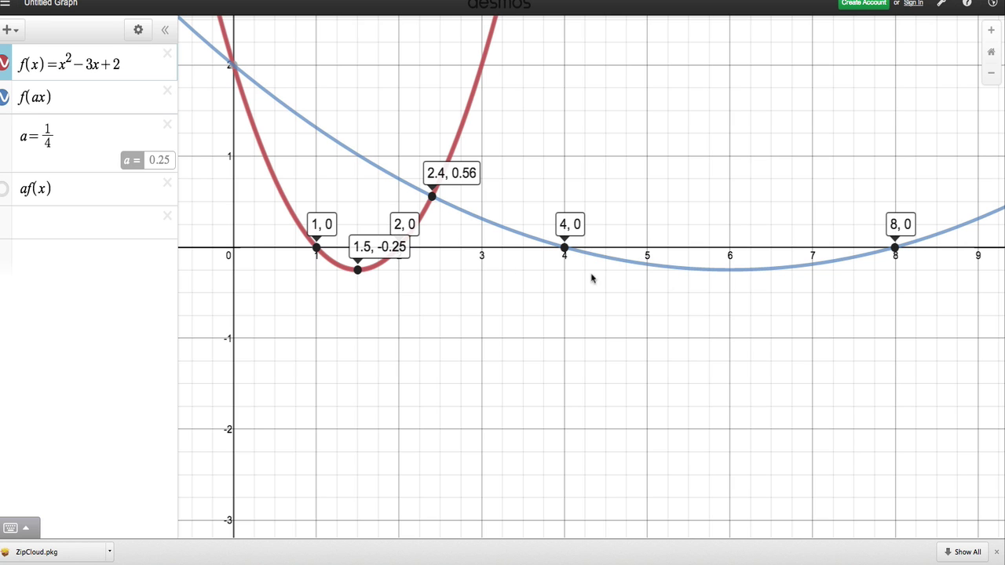
left_click(730, 271)
left_click(730, 271)
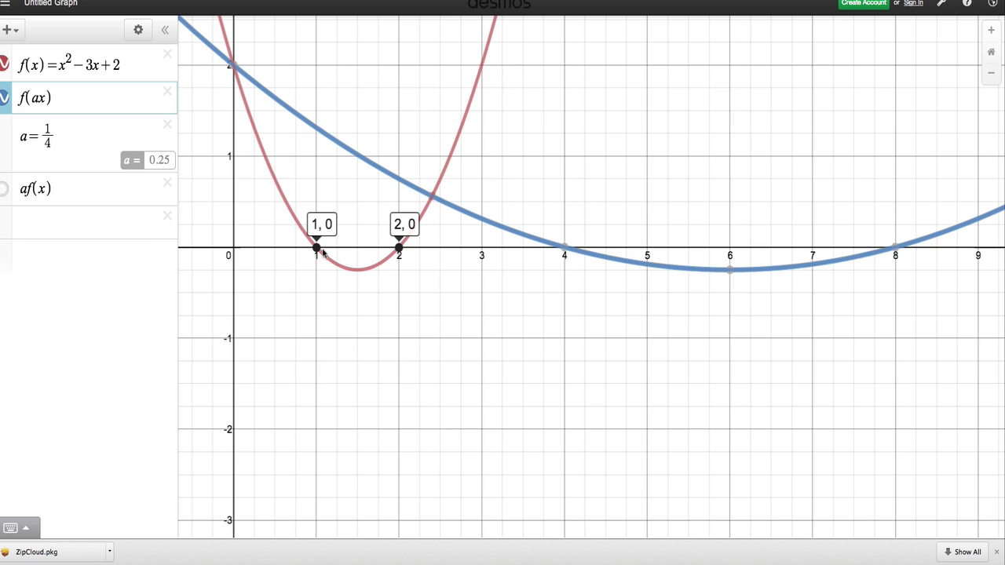
mouse_move(254, 309)
left_mouse_down()
mouse_move(421, 332)
mouse_move(516, 332)
mouse_move(502, 330)
left_mouse_up()
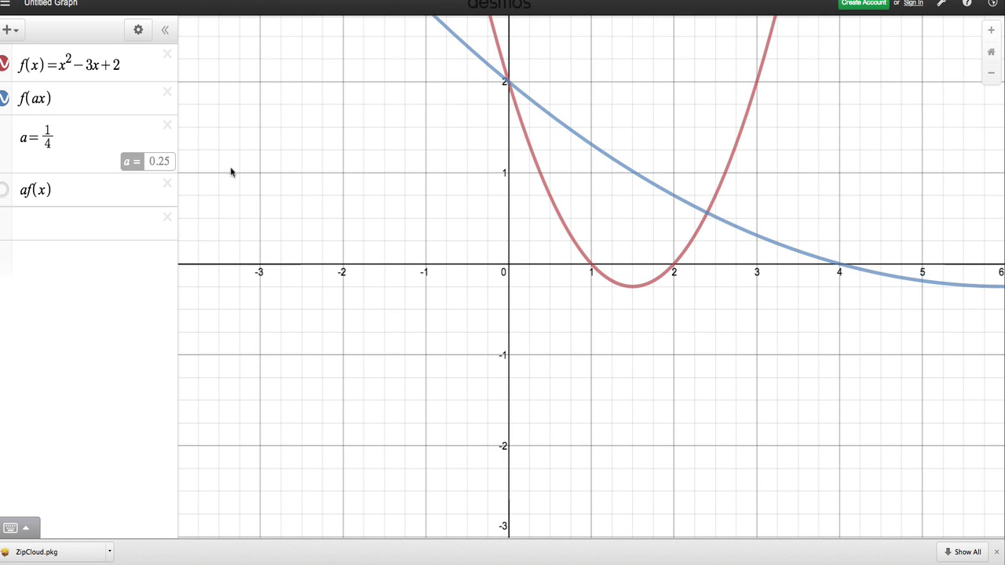
Change a from 1/4 to −1.
left_click(65, 138)
key("BackSpace")
key("BackSpace")
key("BackSpace")
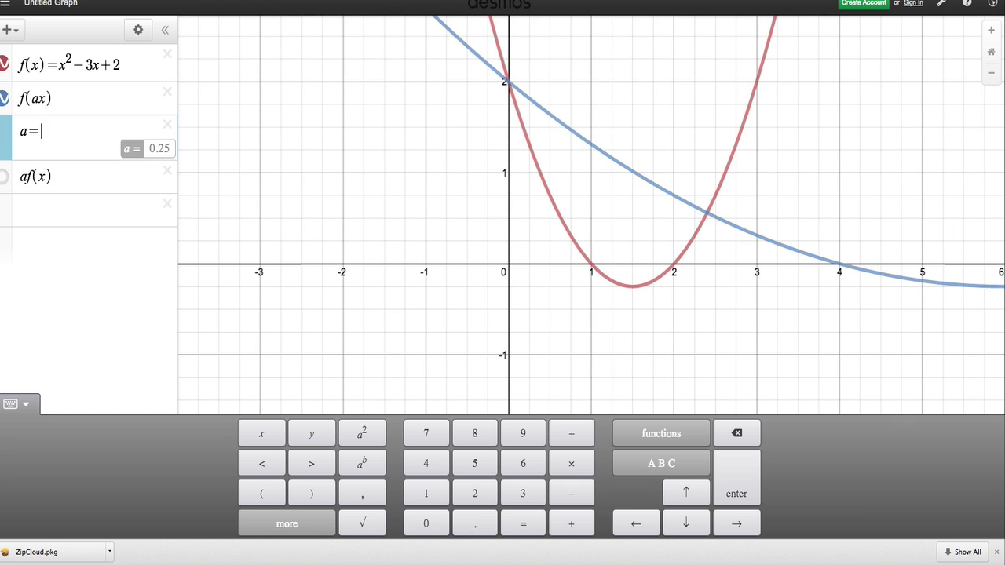
type("1")
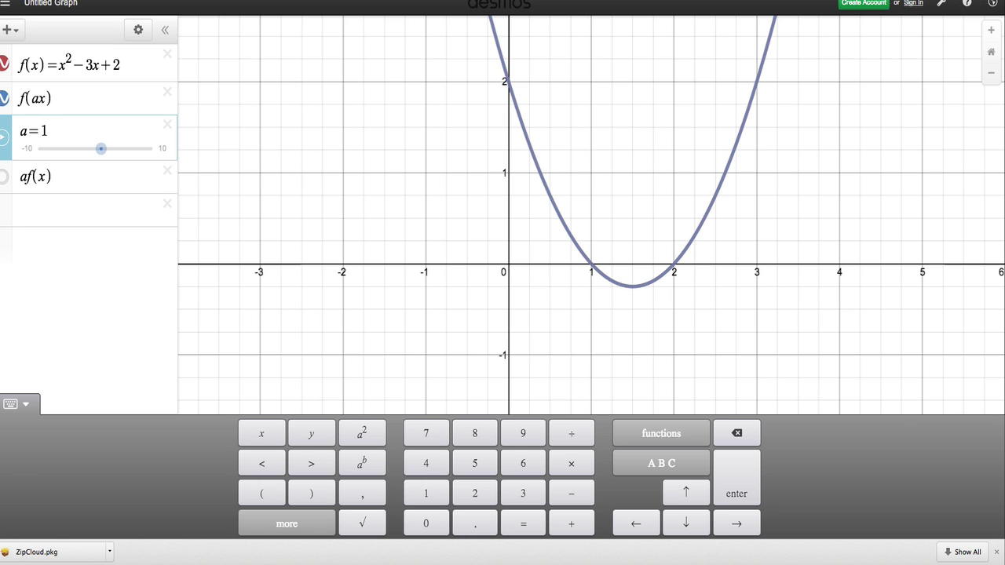
key("Left")
type("-")
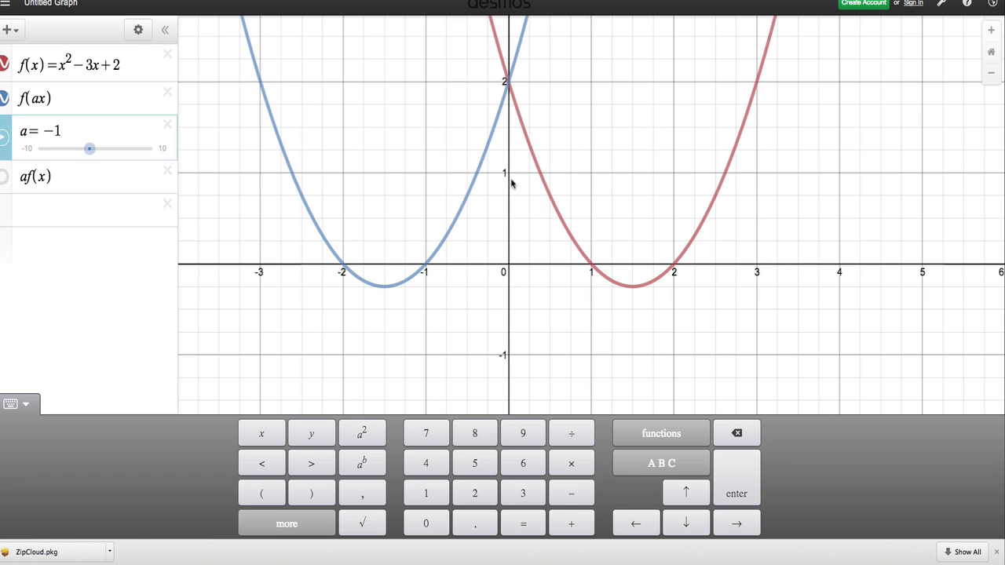
Label the roots (1, 0), (−1, 0), (2, 0) and (−2, 0) on both parabolas.
left_click(593, 269)
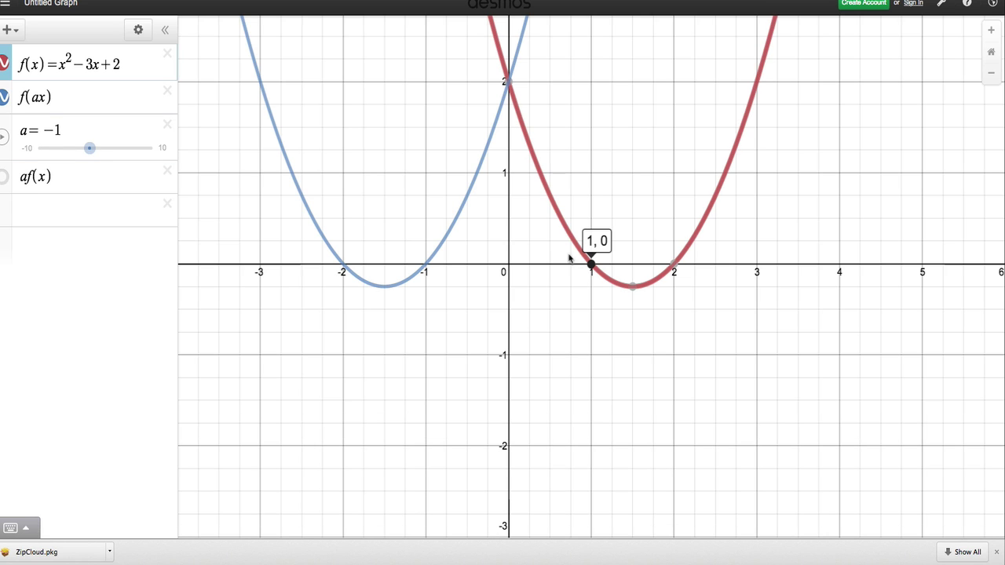
left_click(427, 266)
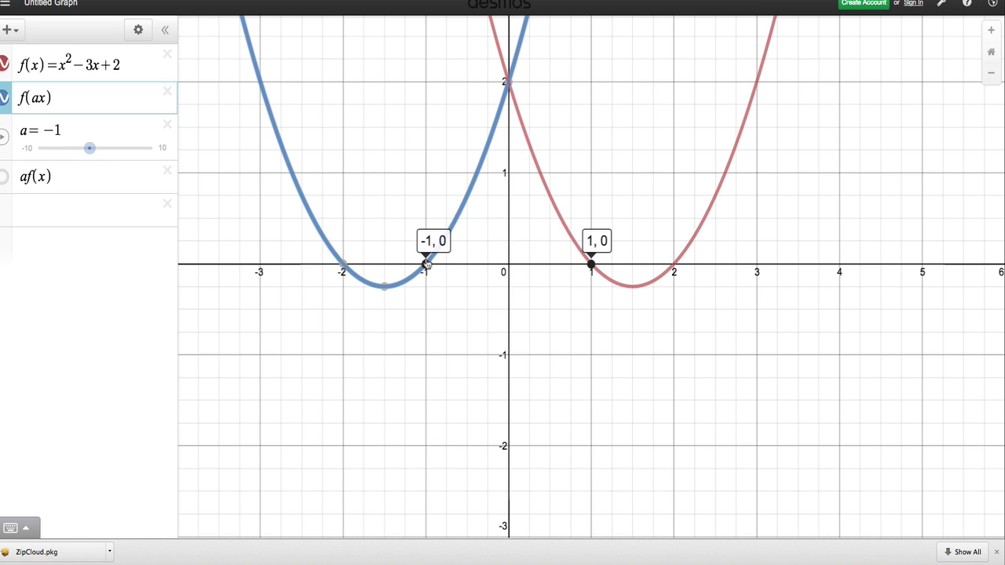
left_click(675, 269)
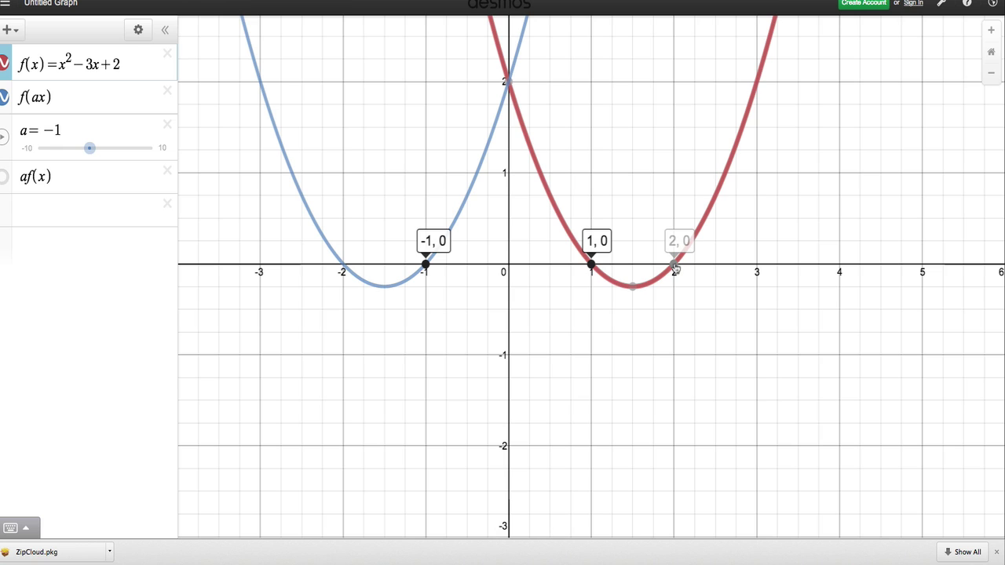
left_click(343, 266)
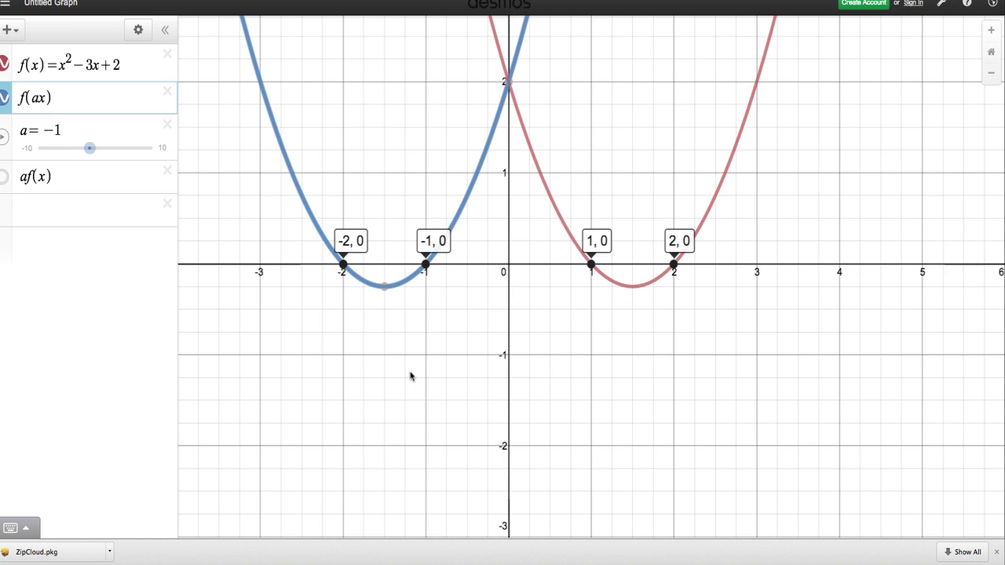
left_click(70, 129)
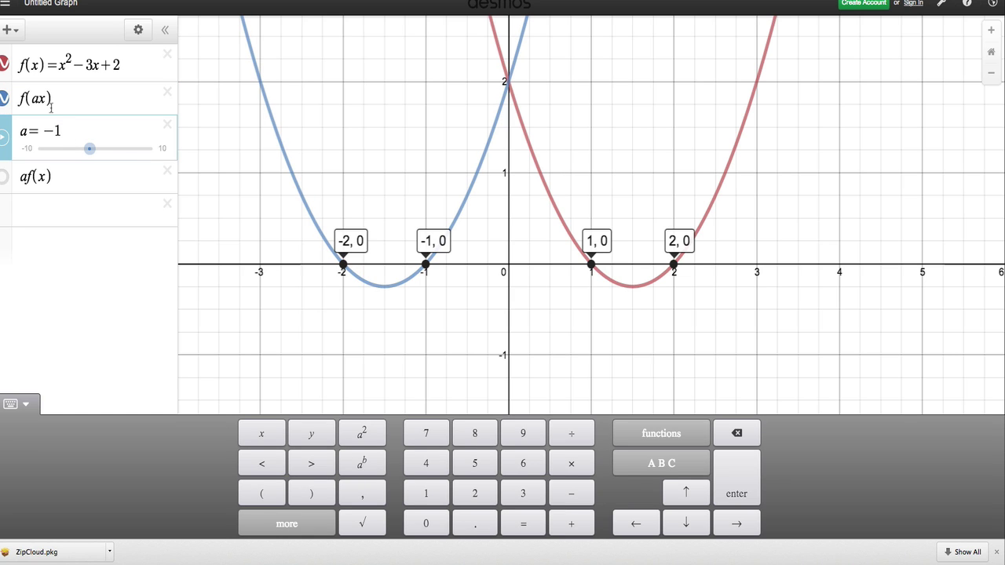
Change a from −1 to −2 and clear the (−1, 0) and (−0.5, 0) root labels.
key("BackSpace")
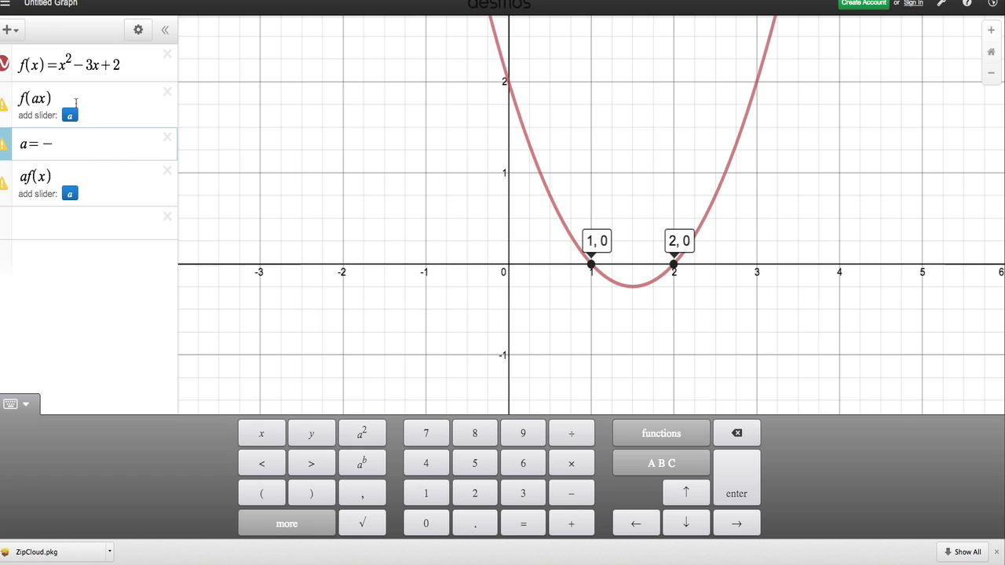
type("2")
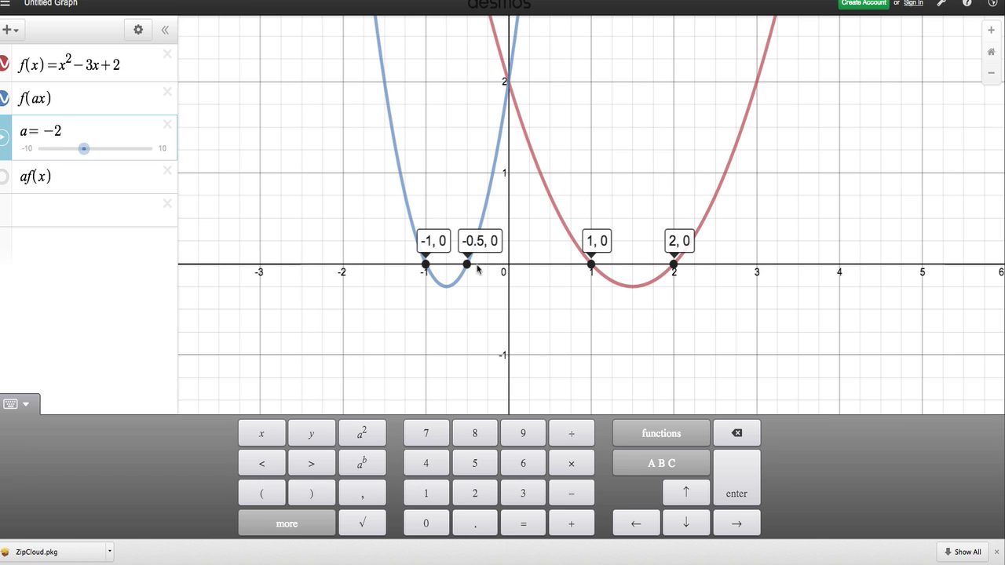
left_click(432, 270)
left_click(467, 264)
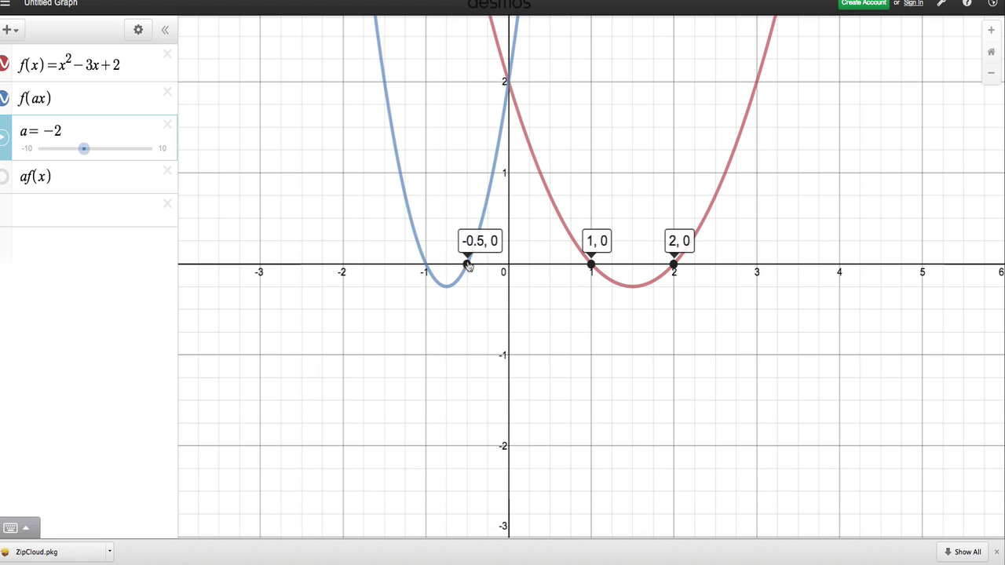
left_click(72, 133)
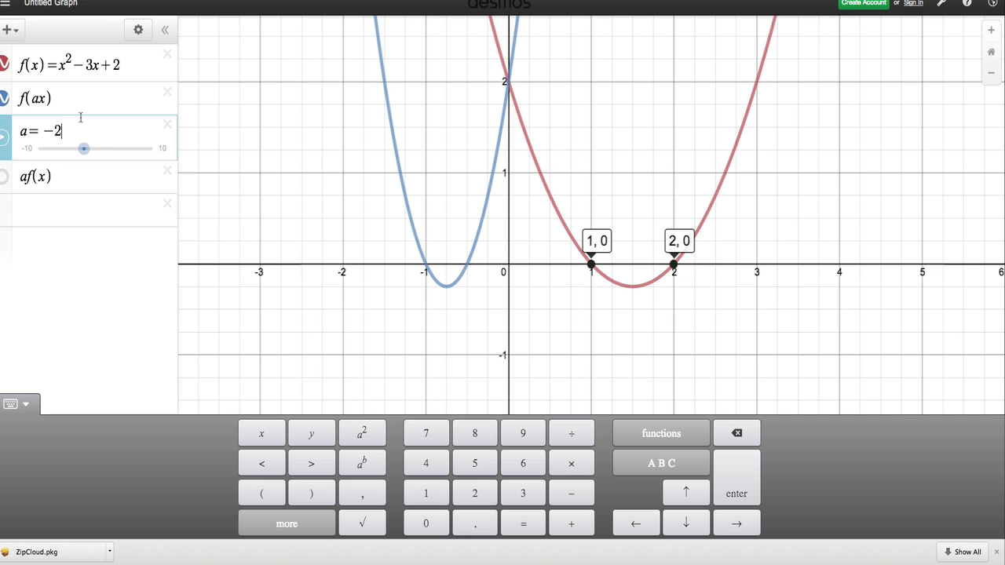
Change a from −2 to −1/2 and recentre the view on the widened curve.
key("BackSpace")
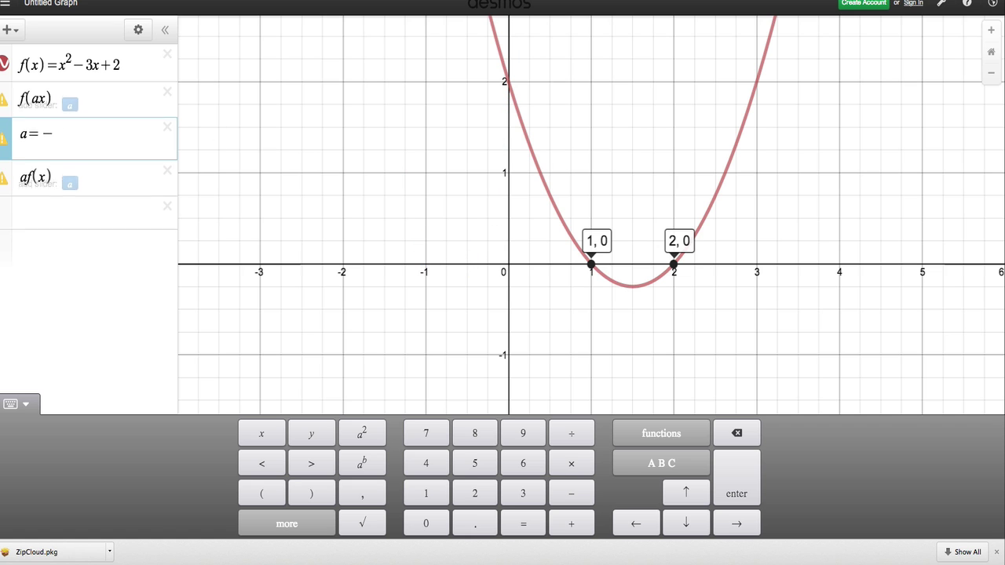
type("1/")
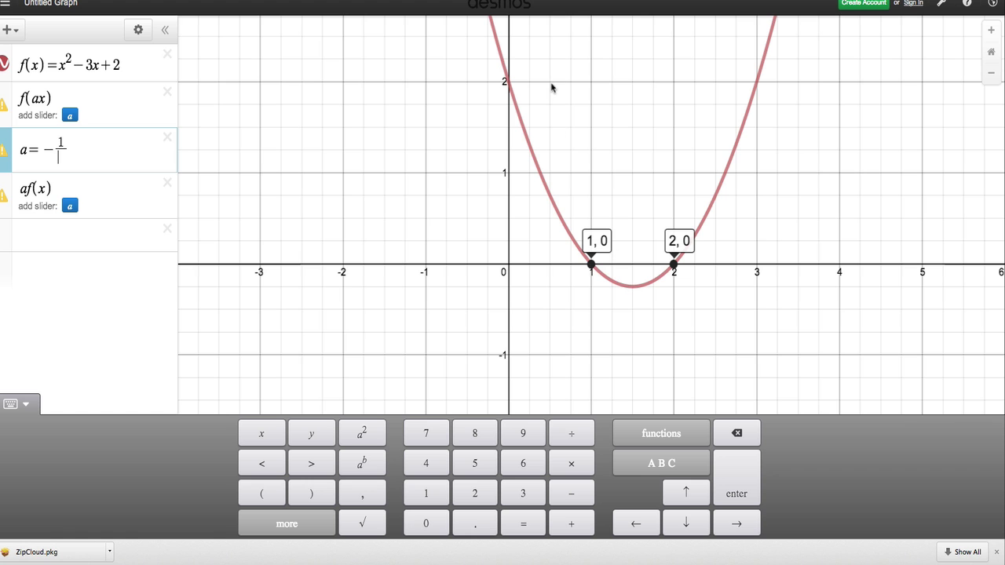
type("2")
left_click_drag(266, 235, 399, 210)
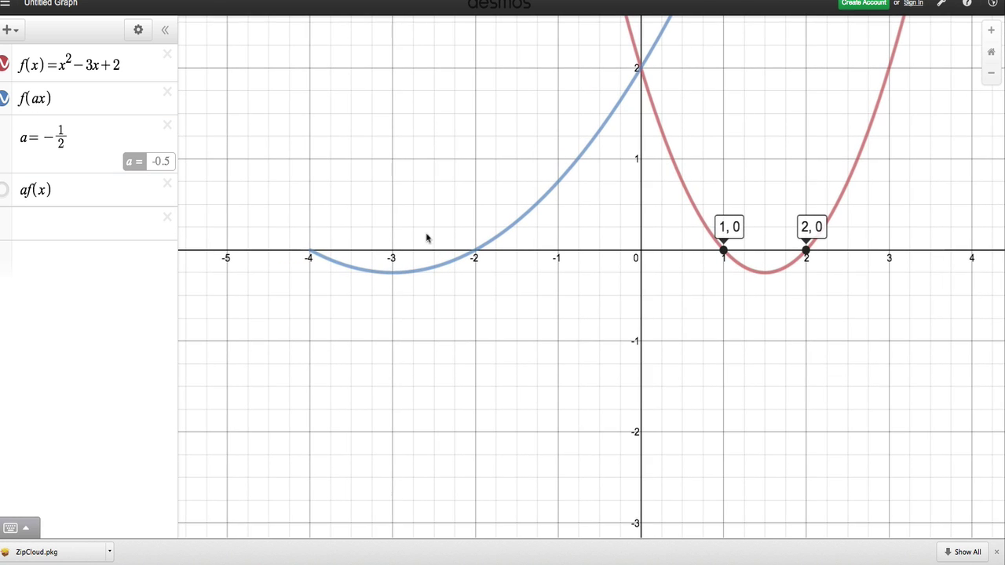
Pin f(ax)'s roots (−2, 0), (−4, 0), vertex (−3, −0.25), and f(x)'s vertex (1.5, −0.25).
left_click(475, 253)
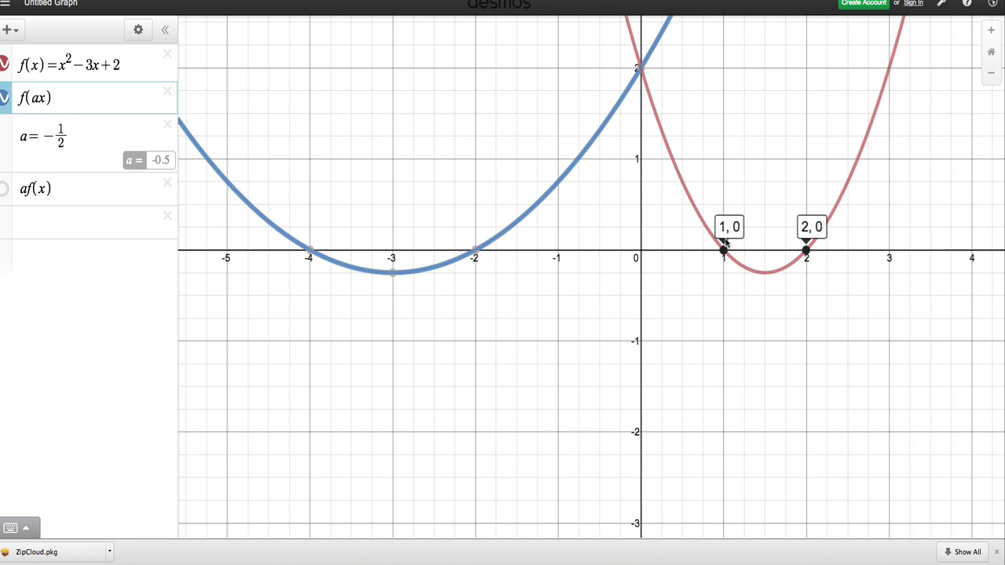
left_click(477, 252)
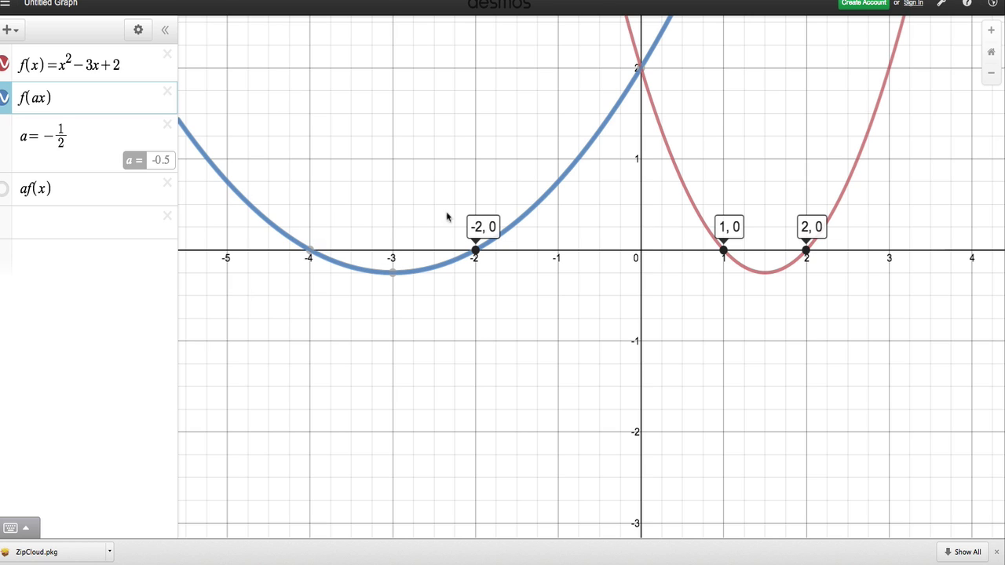
left_click(312, 254)
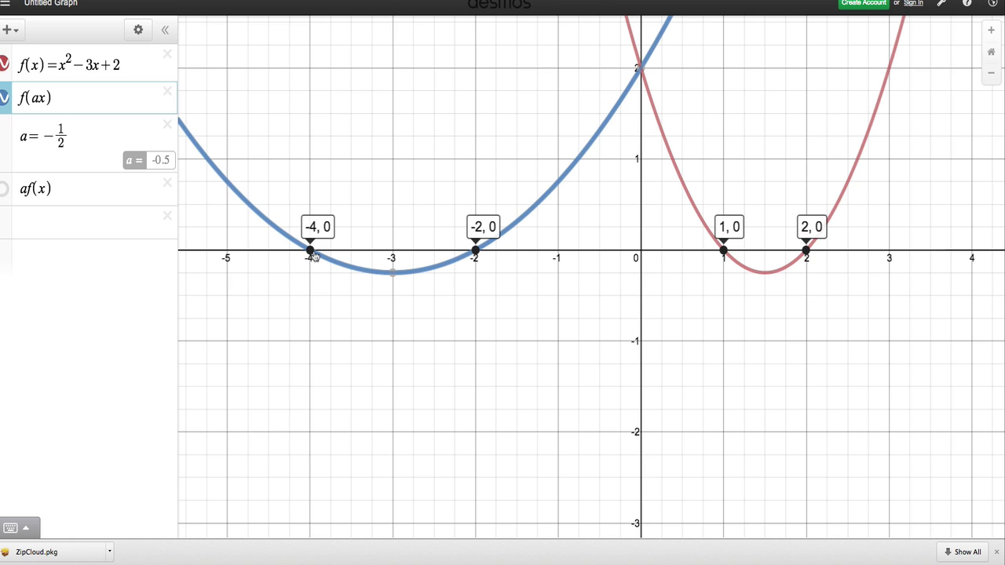
left_click(392, 274)
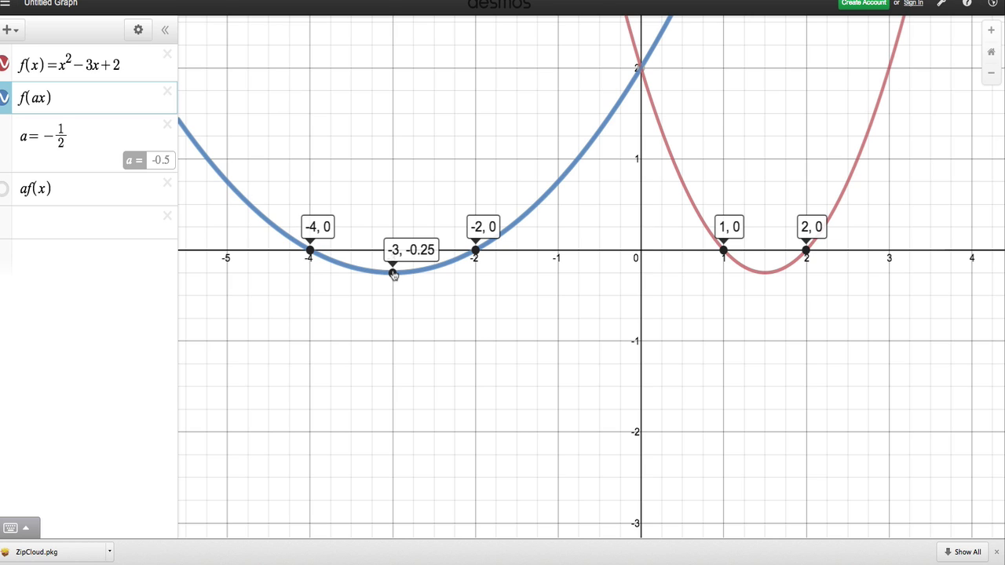
left_click(765, 275)
left_click(765, 275)
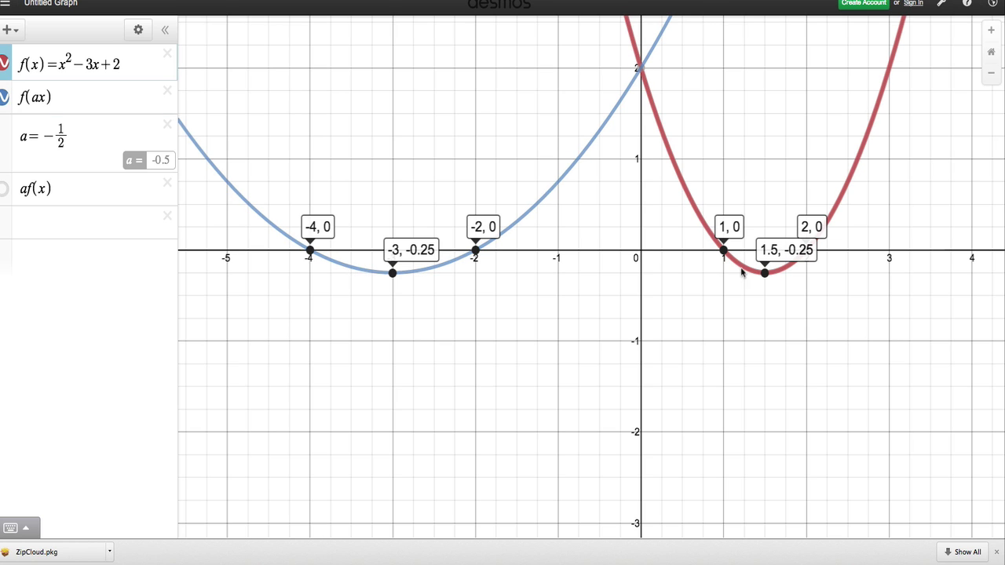